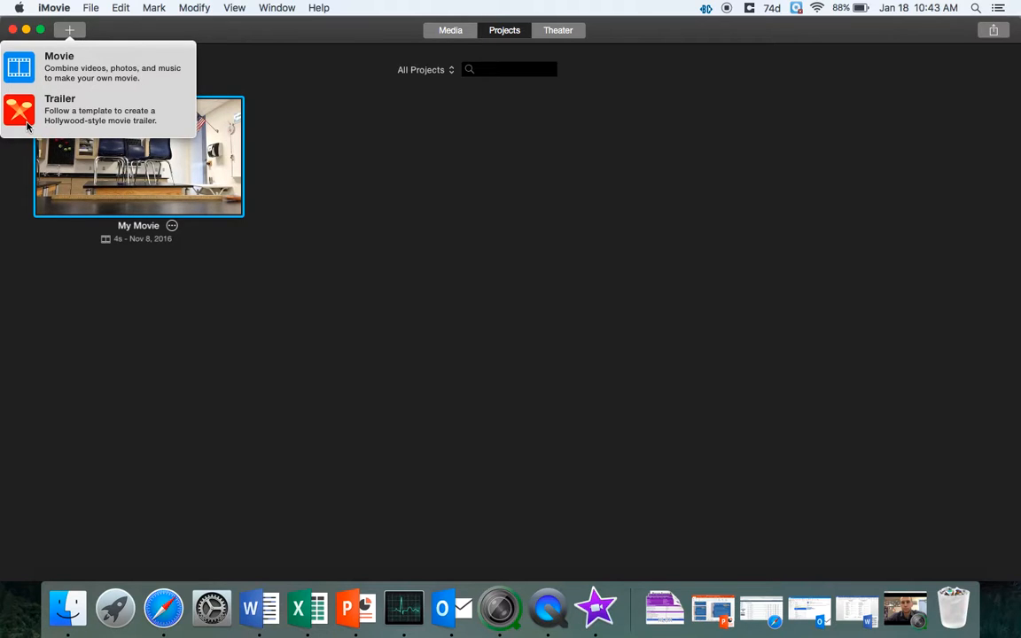
- Start a new movie project, look through the available themes and choose No Theme
{"action": "left_click", "coordinate": [19, 71]}
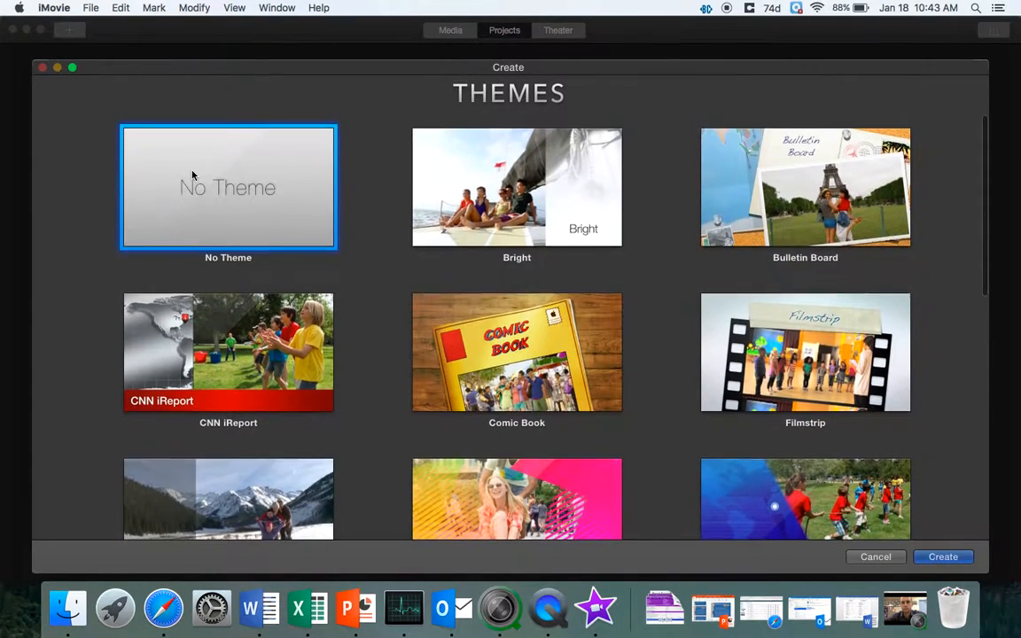
{"action": "scroll", "coordinate": [193, 175], "scroll_direction": "down", "scroll_amount": 10}
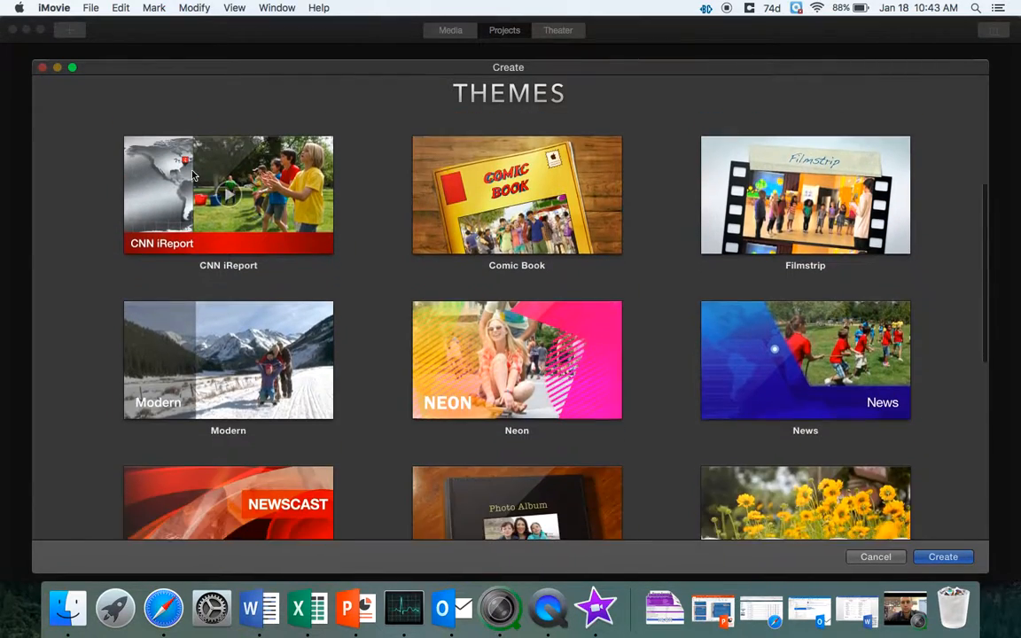
{"action": "scroll", "coordinate": [192, 175], "scroll_direction": "down", "scroll_amount": 3}
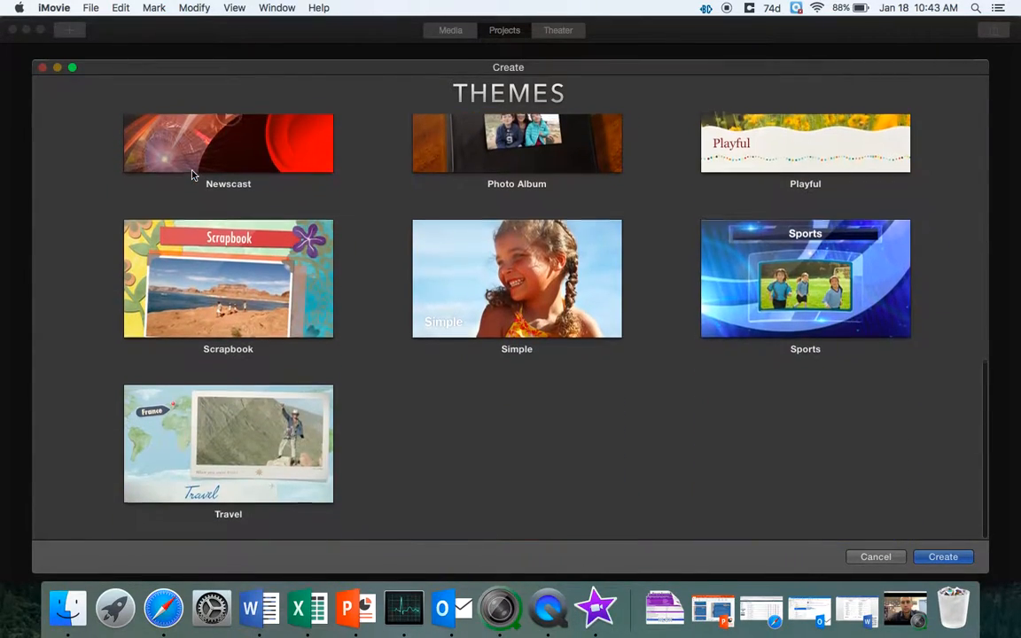
{"action": "scroll", "coordinate": [182, 393], "scroll_direction": "up", "scroll_amount": 4}
{"action": "scroll", "coordinate": [182, 393], "scroll_direction": "up", "scroll_amount": 3}
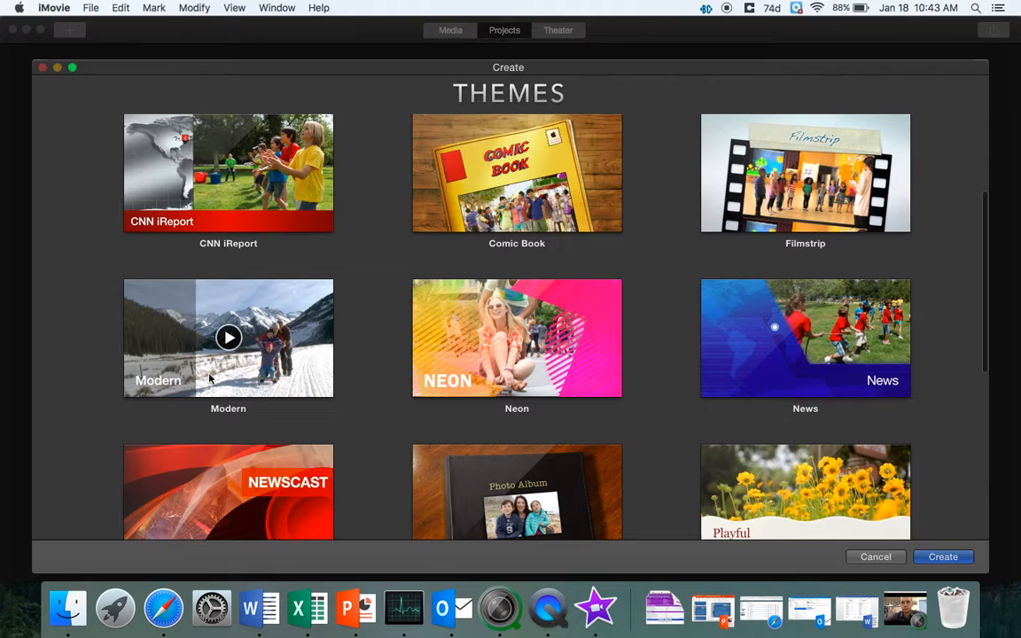
{"action": "scroll", "coordinate": [248, 350], "scroll_direction": "up", "scroll_amount": 2}
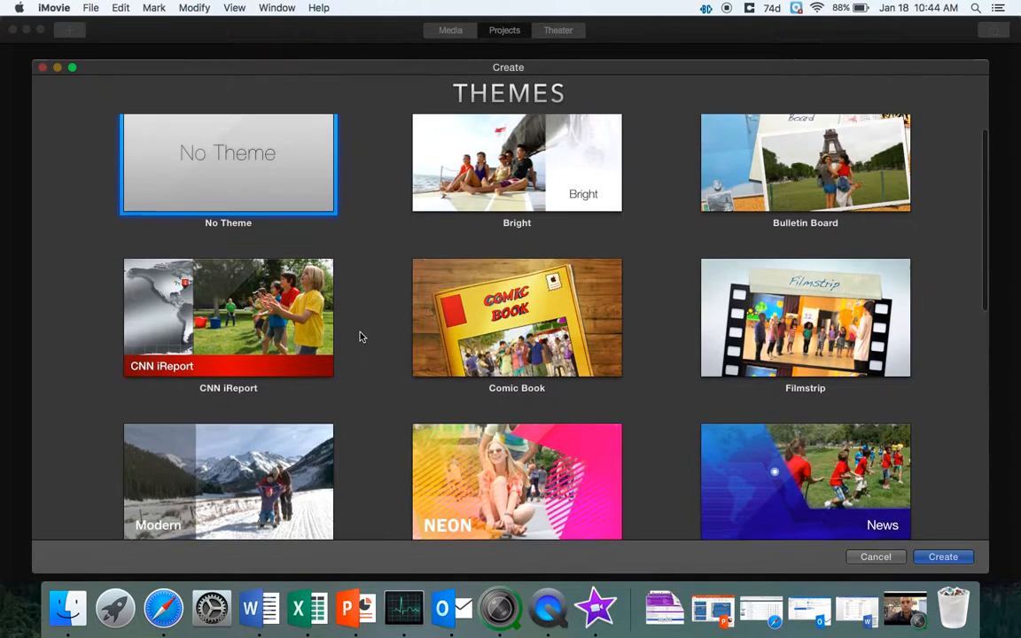
{"action": "scroll", "coordinate": [361, 336], "scroll_direction": "up", "scroll_amount": 1}
{"action": "scroll", "coordinate": [361, 337], "scroll_direction": "up", "scroll_amount": 1}
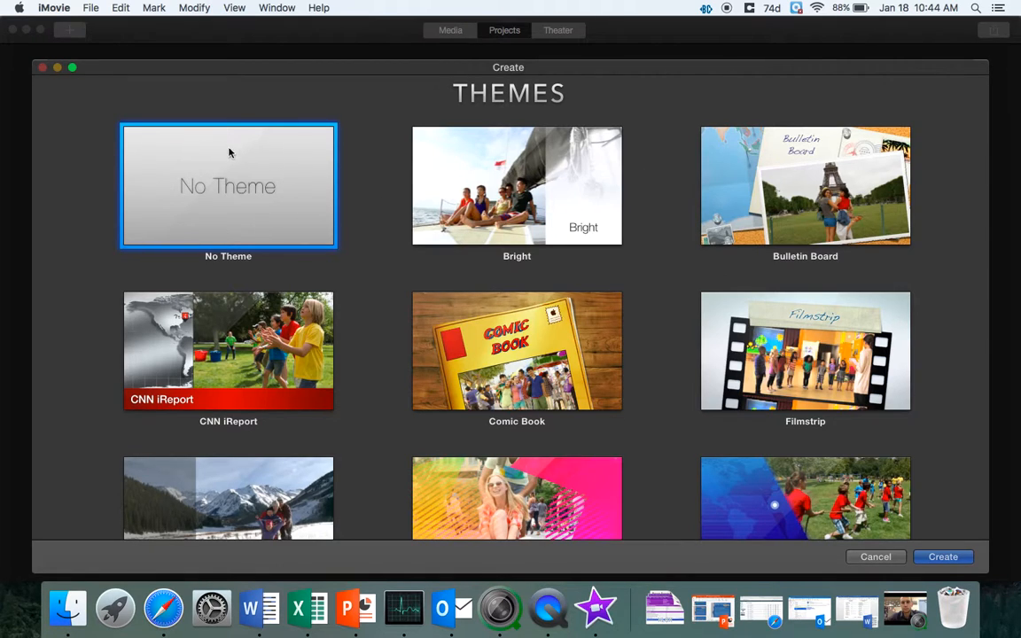
{"action": "double_click", "coordinate": [233, 171]}
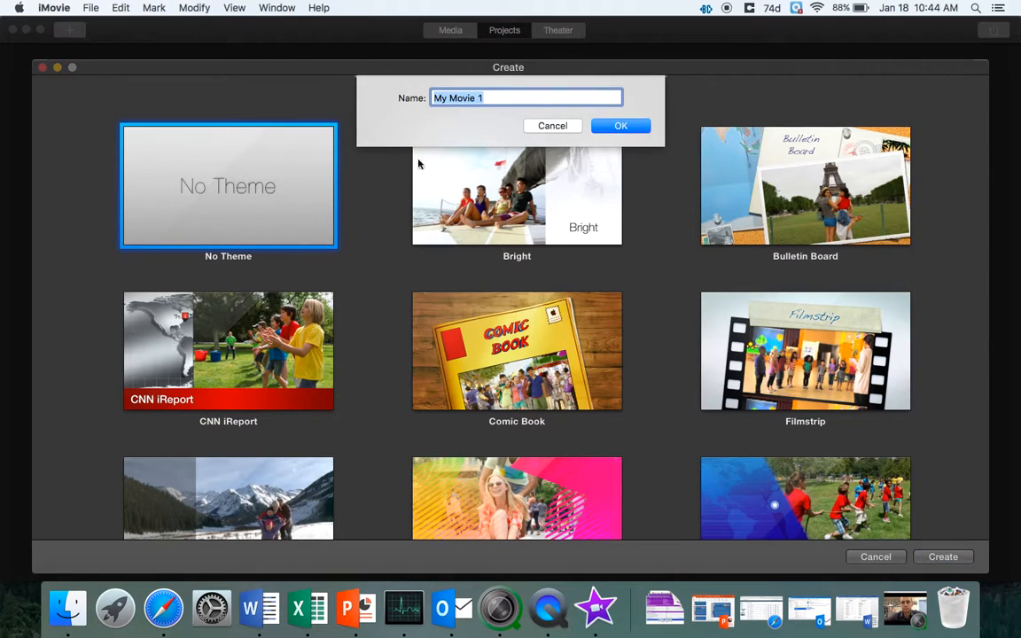
- Name the new movie "Renegade Experiment" and create it
{"action": "double_click", "coordinate": [496, 99]}
{"action": "left_click_drag", "start_coordinate": [496, 99], "coordinate": [416, 98]}
{"action": "type", "text": "Renegade Experim"}
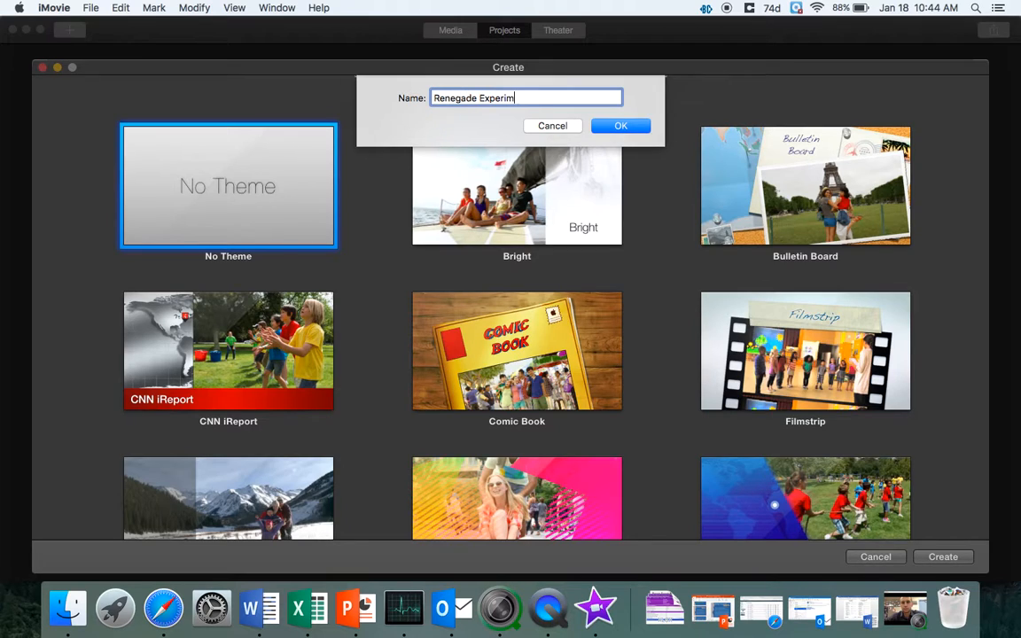
{"action": "left_click", "coordinate": [634, 126]}
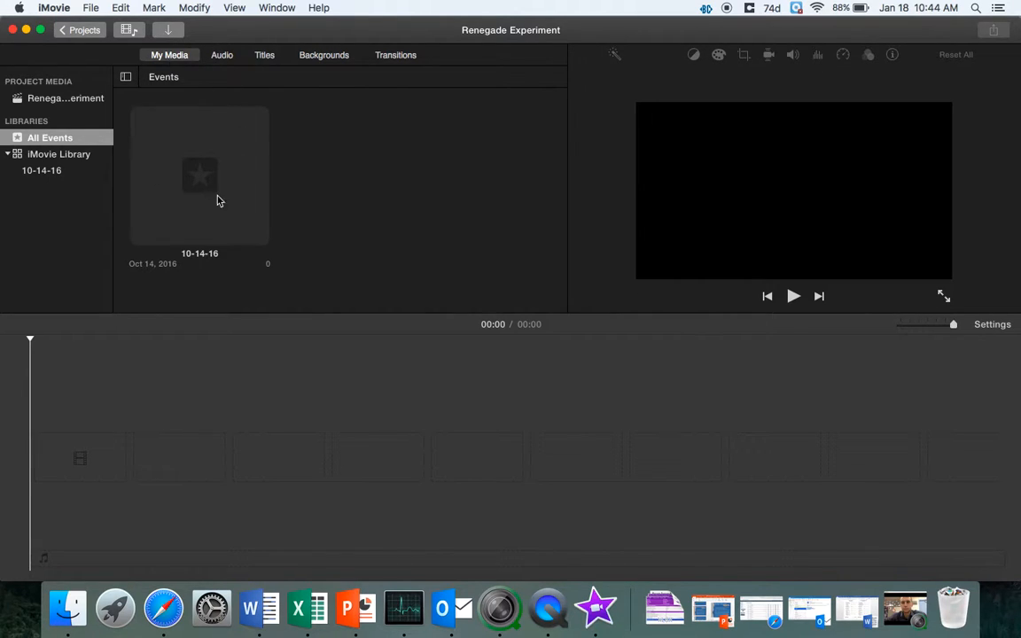
- Open media import at the Desktop folder and preview the Measuring Litter, pouring litter, renegade sweep and outdoor push sweep clips
{"action": "left_click", "coordinate": [93, 8]}
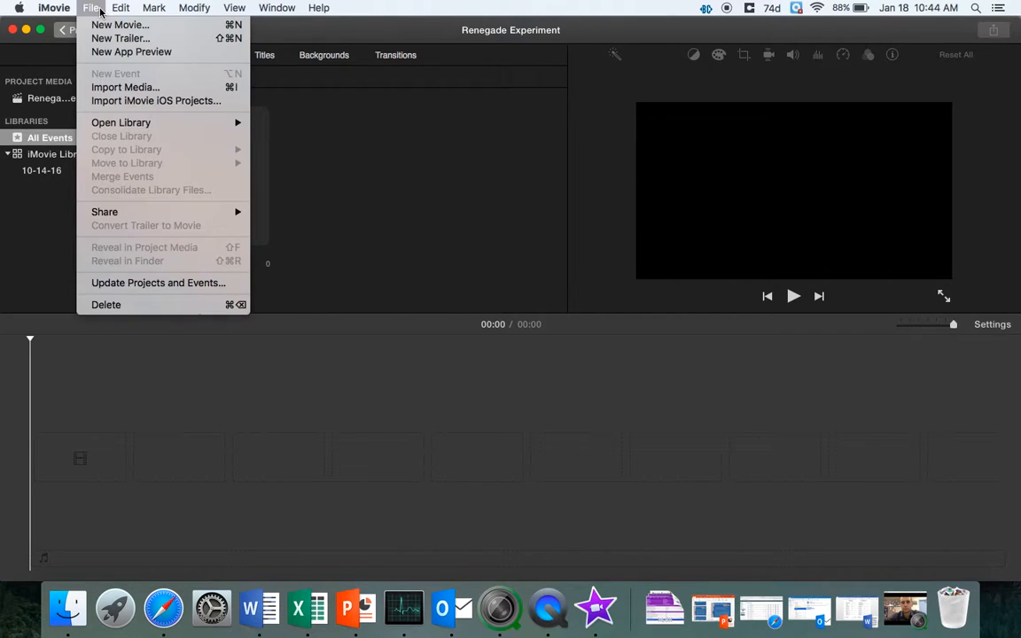
{"action": "left_click", "coordinate": [121, 87]}
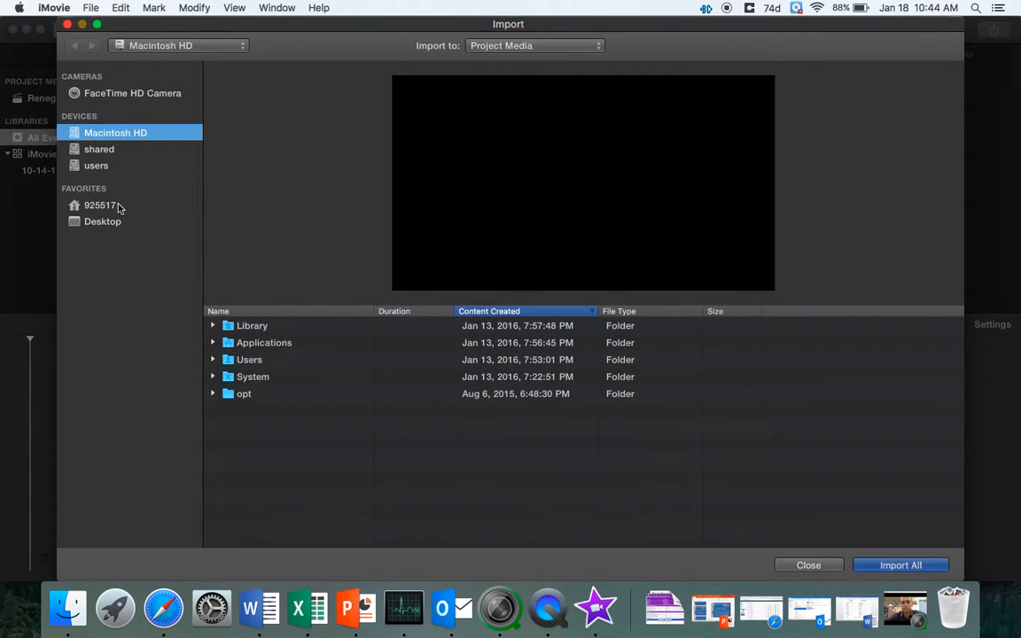
{"action": "left_click", "coordinate": [108, 228]}
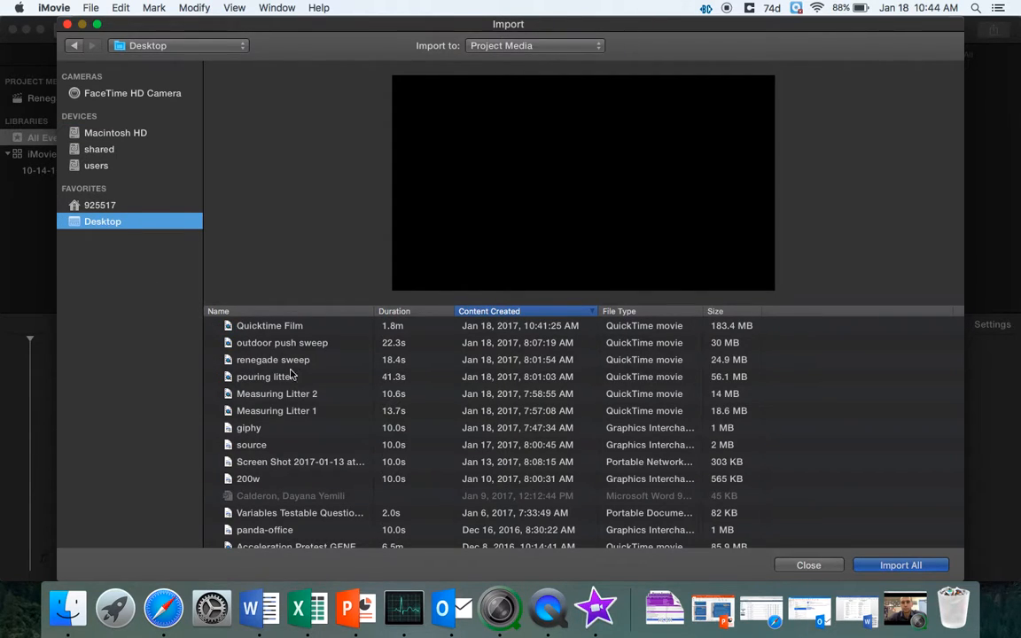
{"action": "left_click", "coordinate": [288, 413]}
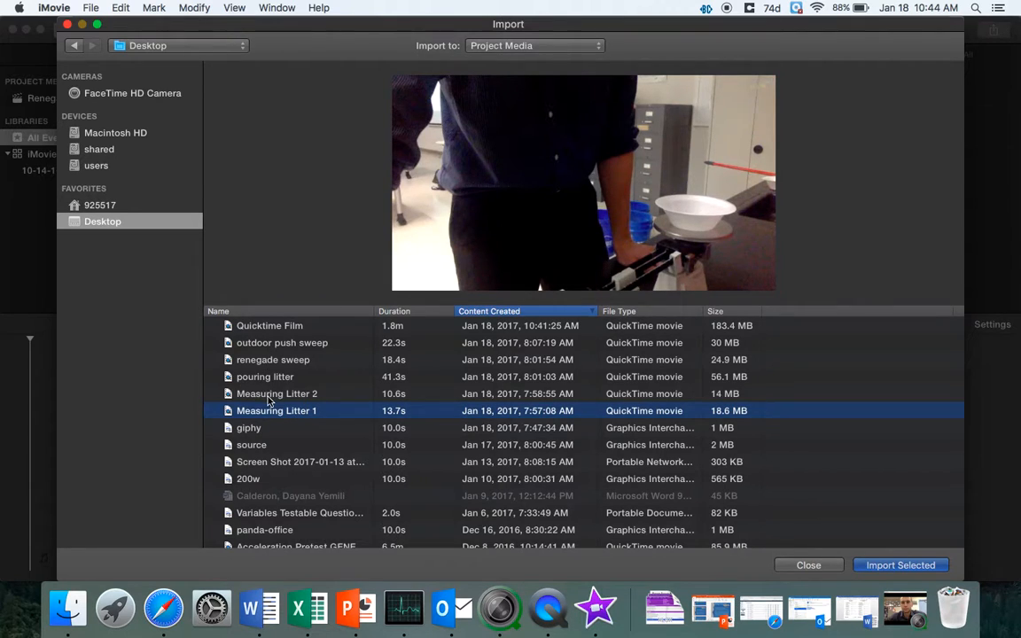
{"action": "left_click", "coordinate": [268, 395]}
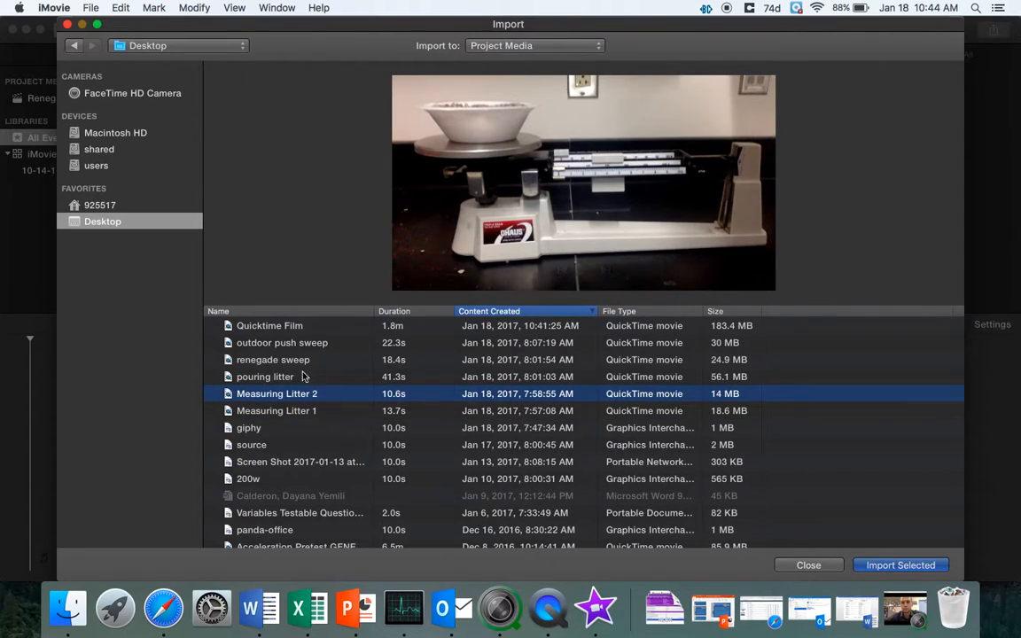
{"action": "left_click", "coordinate": [271, 384]}
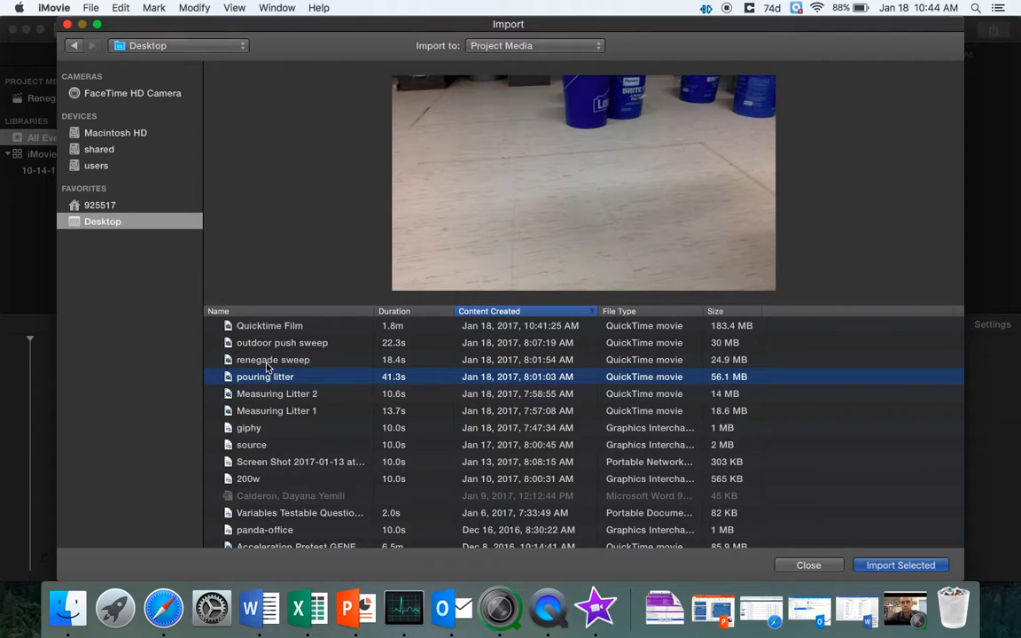
{"action": "left_click", "coordinate": [268, 361]}
{"action": "left_click", "coordinate": [266, 349]}
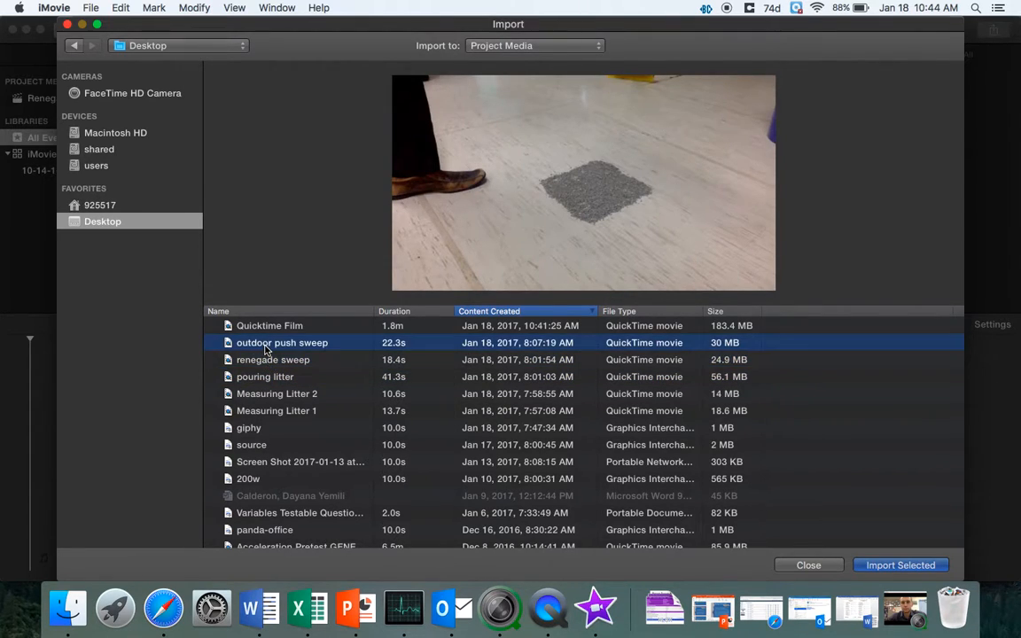
- Import the five clips from Measuring Litter 1 through outdoor push sweep into the project media
{"action": "left_click", "coordinate": [280, 411]}
{"action": "left_click", "coordinate": [278, 349], "text": "shift"}
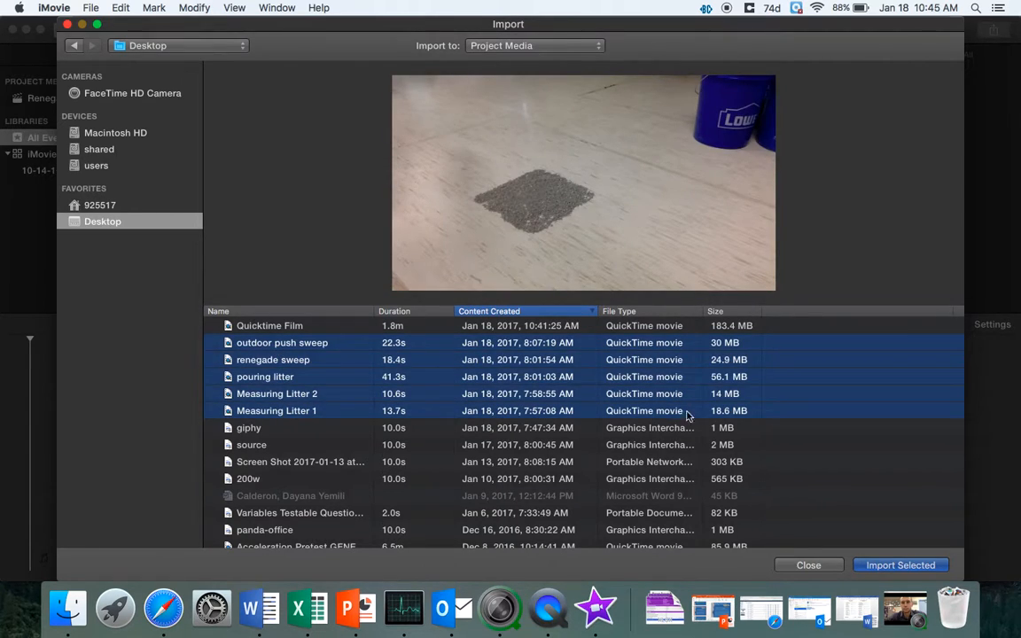
{"action": "left_click", "coordinate": [880, 568]}
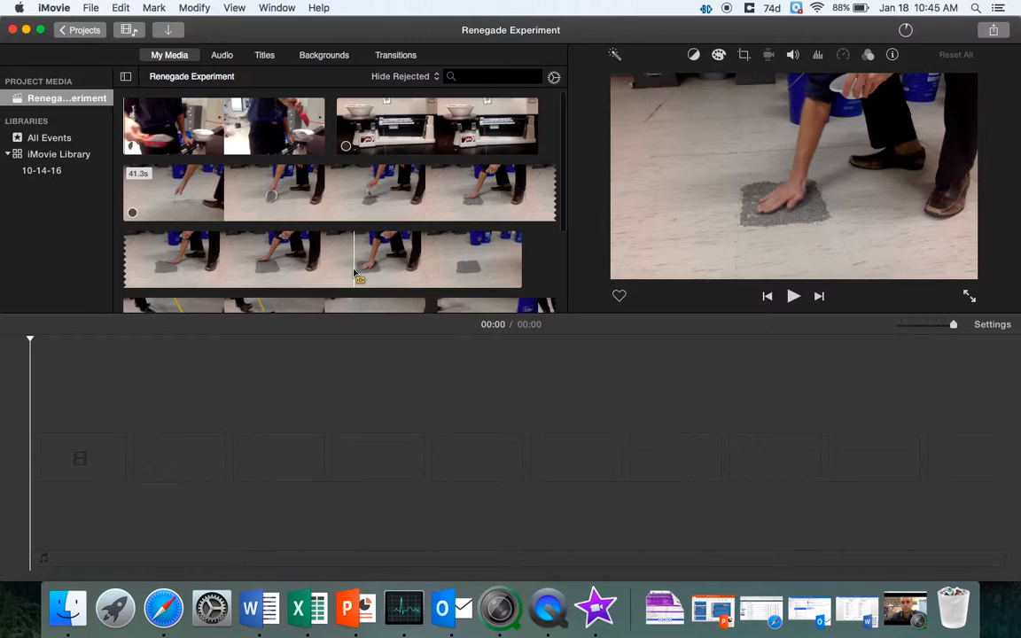
- Add about 6 seconds from the middle of the 13.7 s litter-scooping clip to the timeline and play it back
{"action": "scroll", "coordinate": [402, 275], "scroll_direction": "down", "scroll_amount": 2}
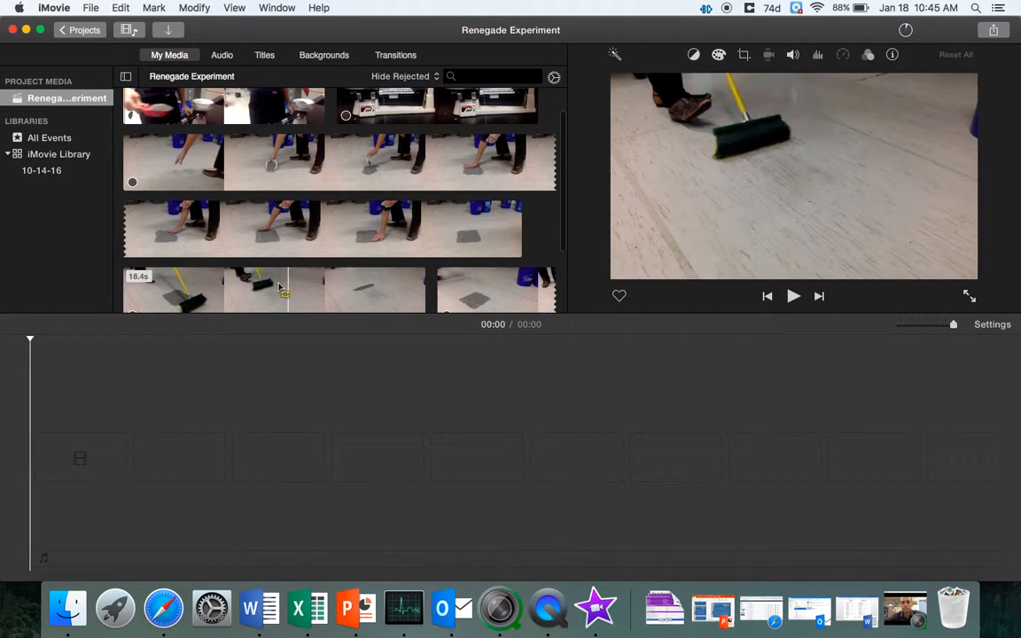
{"action": "scroll", "coordinate": [390, 252], "scroll_direction": "down", "scroll_amount": 1}
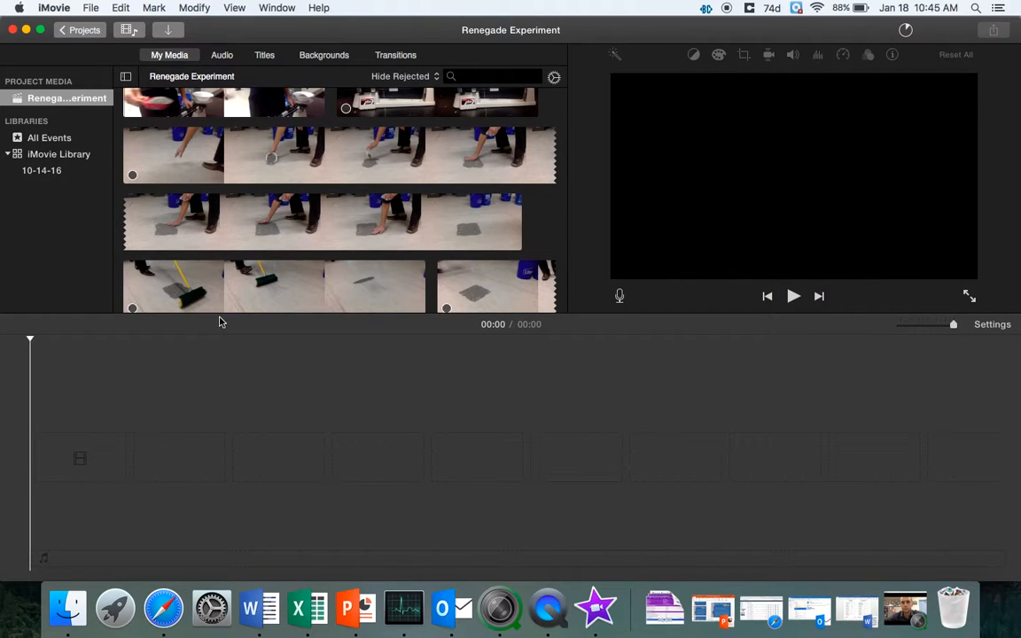
{"action": "scroll", "coordinate": [220, 254], "scroll_direction": "up", "scroll_amount": 3}
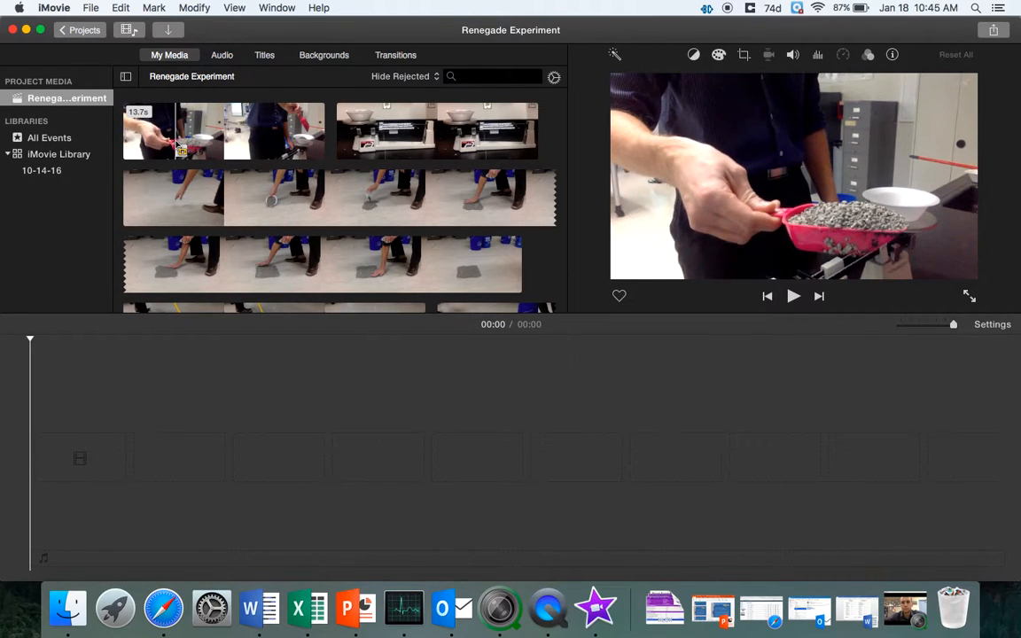
{"action": "left_click_drag", "start_coordinate": [178, 146], "coordinate": [276, 140]}
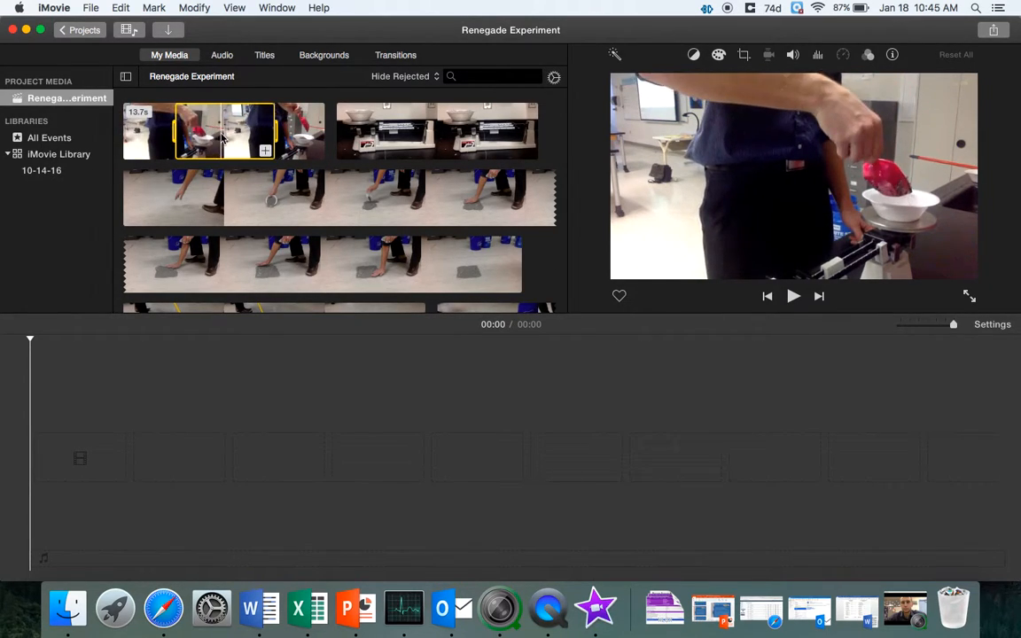
{"action": "left_click_drag", "start_coordinate": [213, 136], "coordinate": [60, 357]}
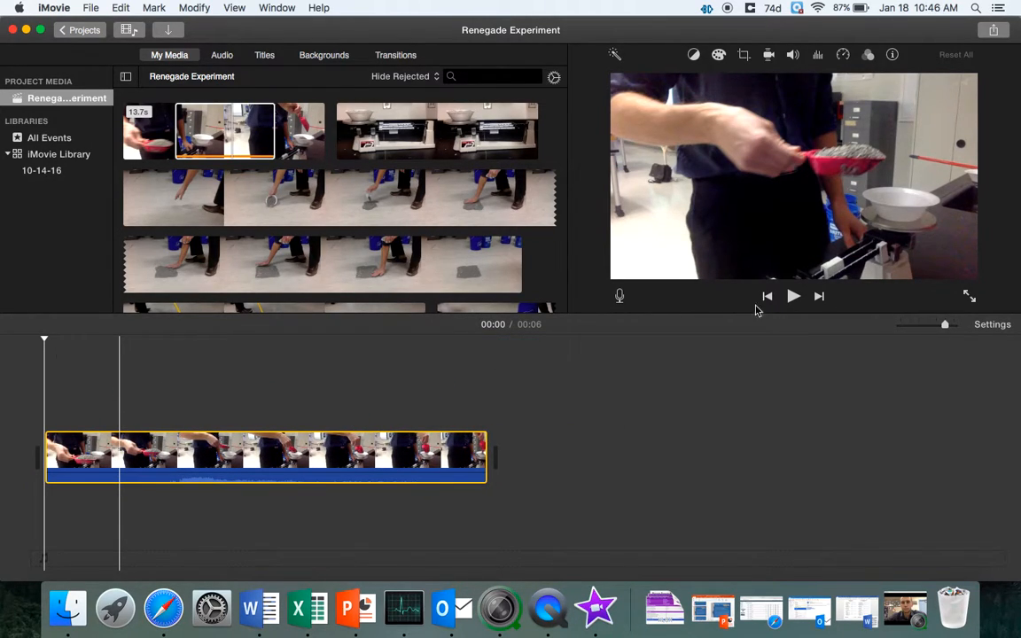
{"action": "left_click", "coordinate": [793, 298]}
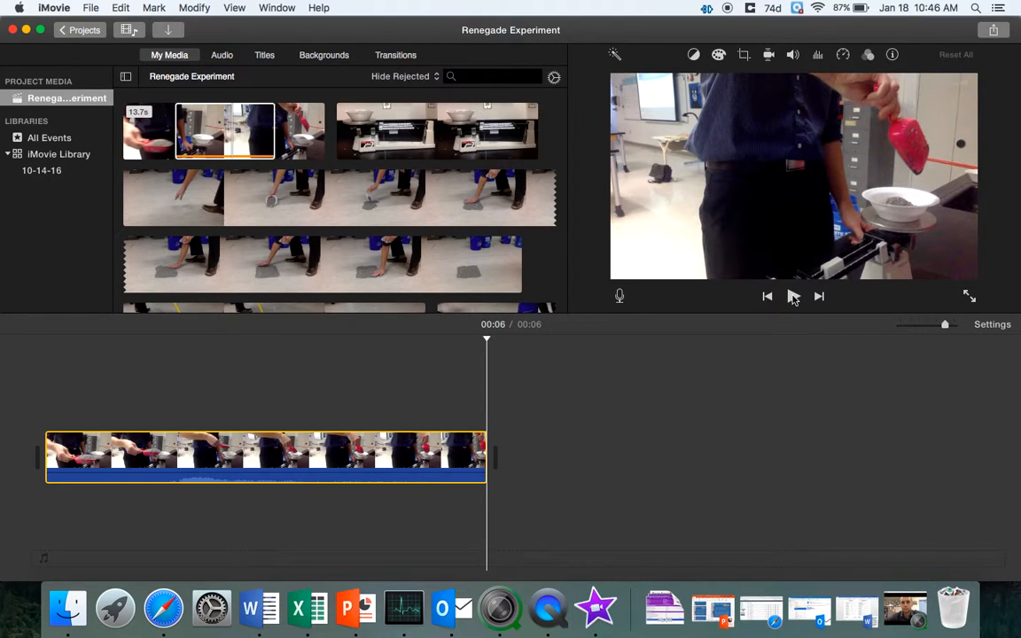
- Preview the 10.6 s balance scale clip and add all of it to the timeline after the first clip
{"action": "left_click", "coordinate": [340, 133]}
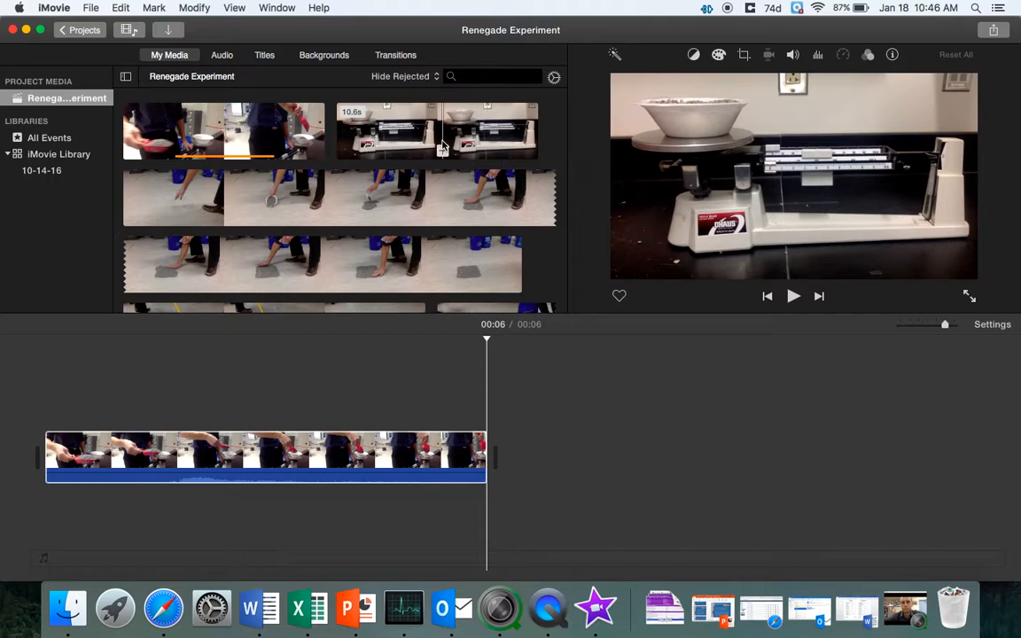
{"action": "left_click", "coordinate": [794, 298]}
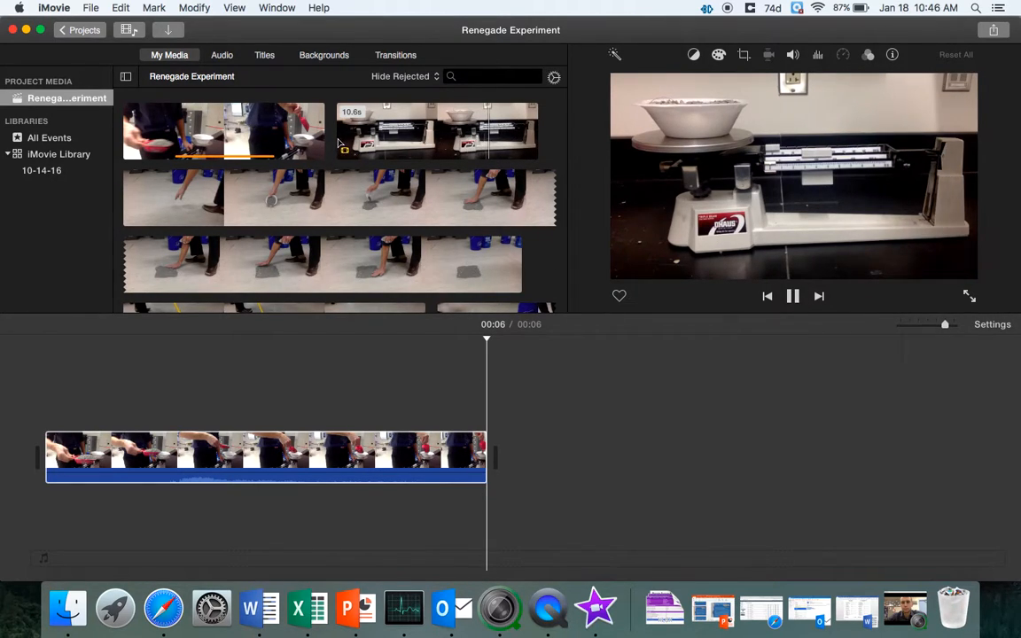
{"action": "key", "text": "space"}
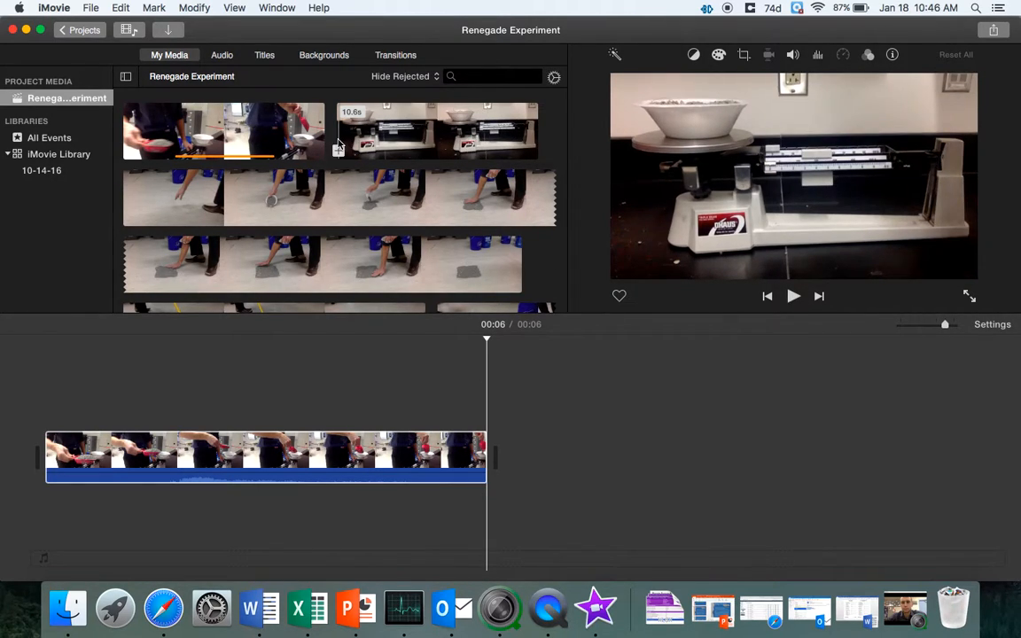
{"action": "left_click", "coordinate": [791, 304]}
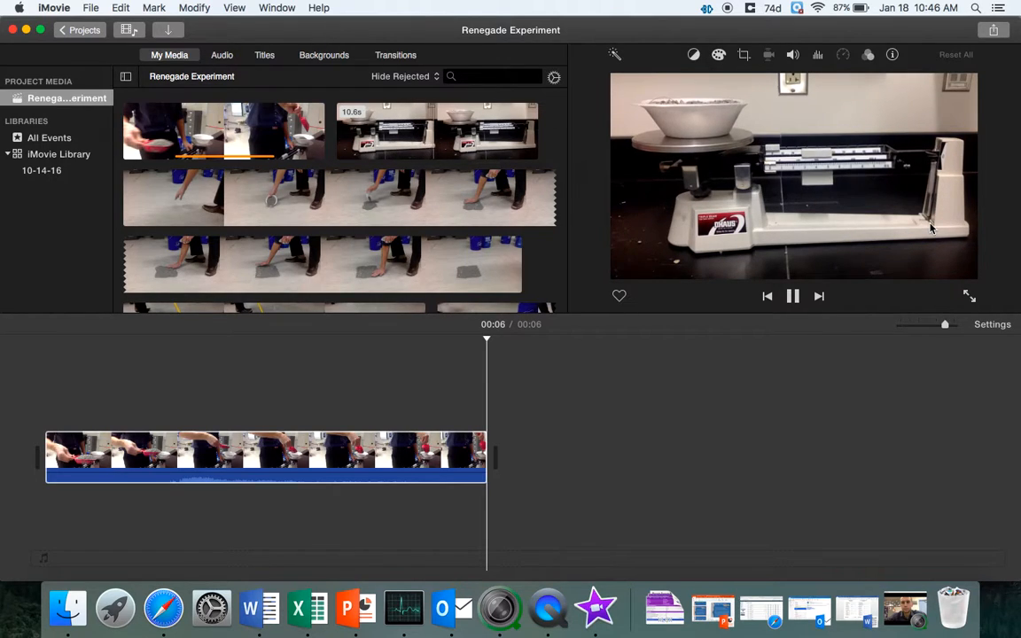
{"action": "key", "text": "space"}
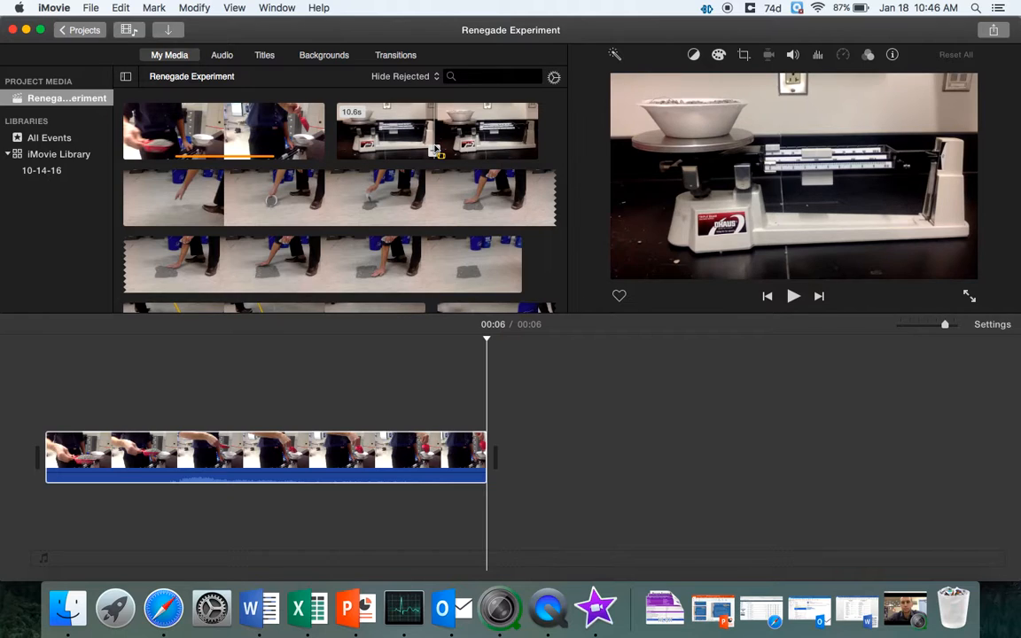
{"action": "left_click", "coordinate": [392, 132]}
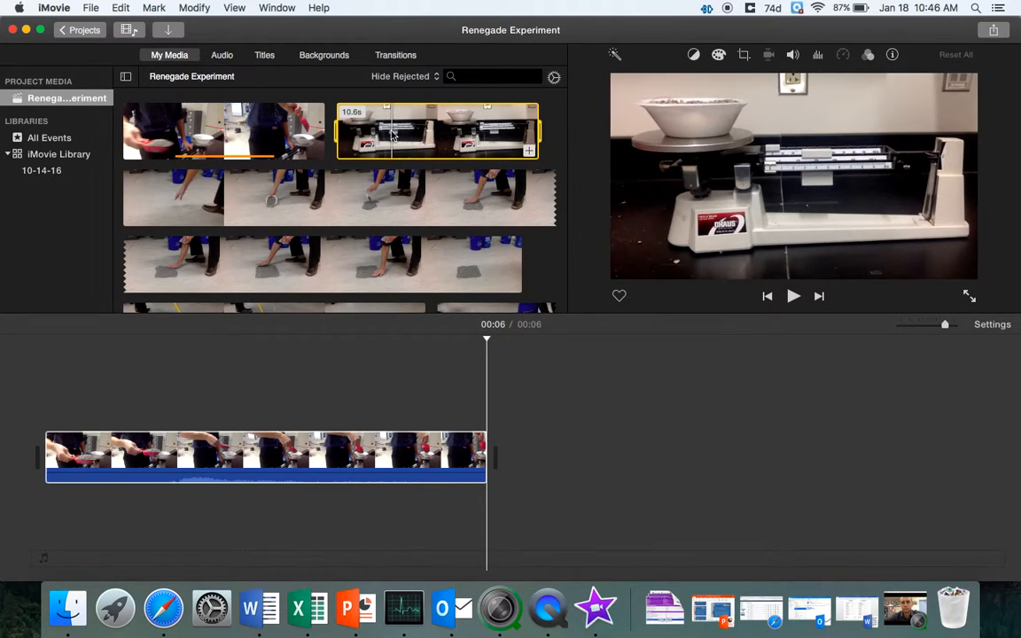
{"action": "left_click_drag", "start_coordinate": [393, 133], "coordinate": [512, 420]}
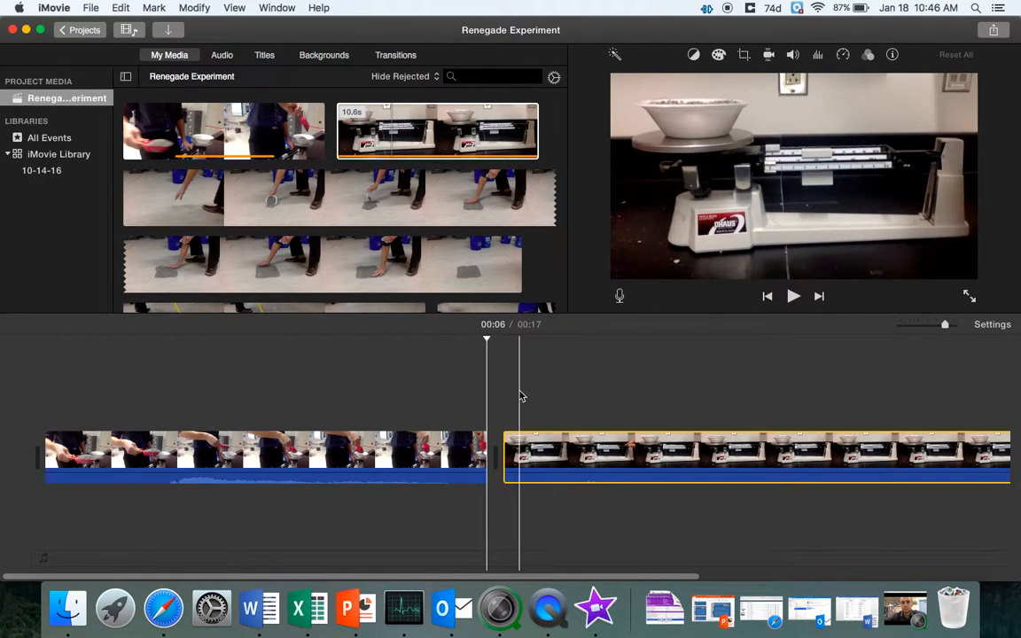
- Play the balance scale clip in the timeline, trim its beginning so it lasts 8.4 s, and play it again
{"action": "key", "text": "space"}
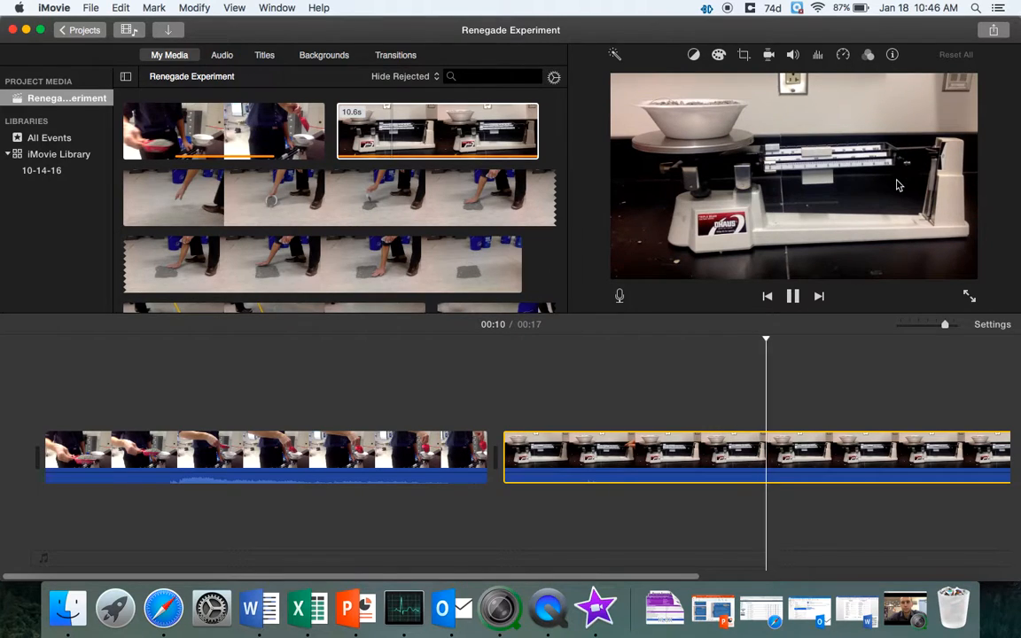
{"action": "key", "text": "space"}
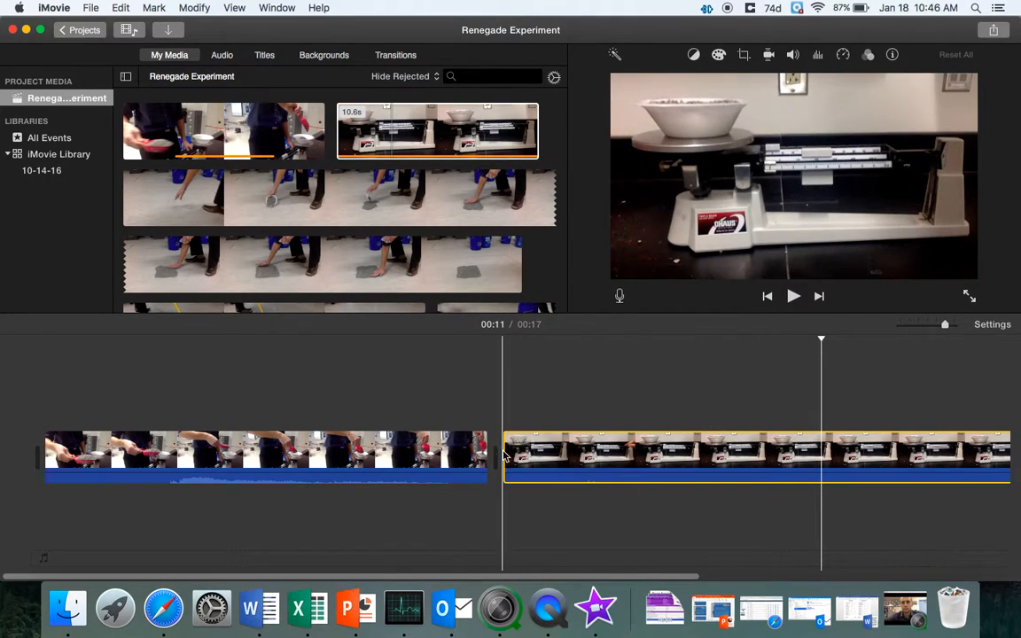
{"action": "left_click_drag", "start_coordinate": [503, 455], "coordinate": [654, 458]}
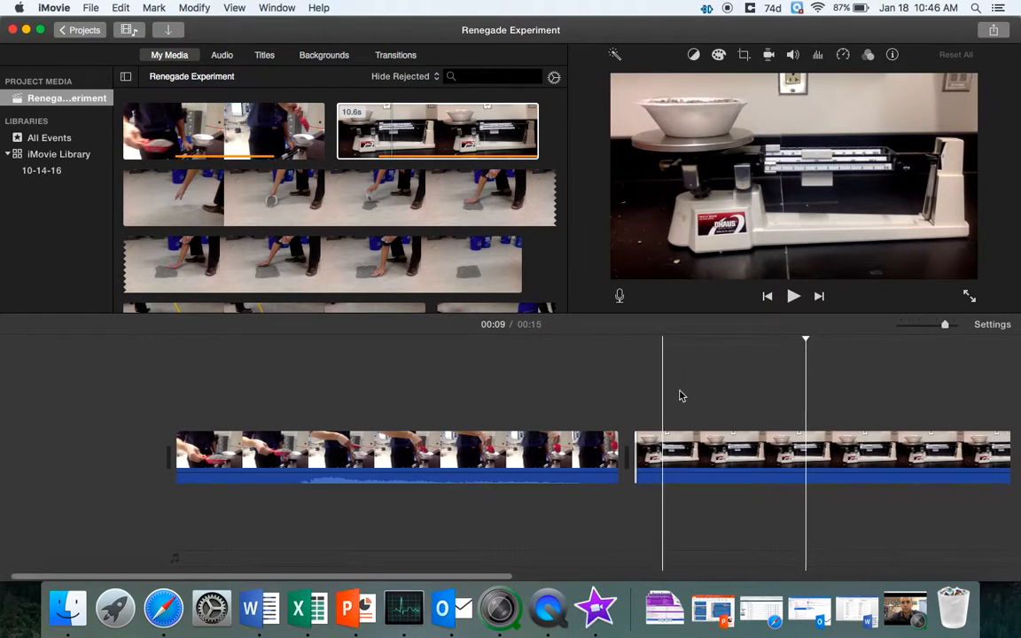
{"action": "key", "text": "space"}
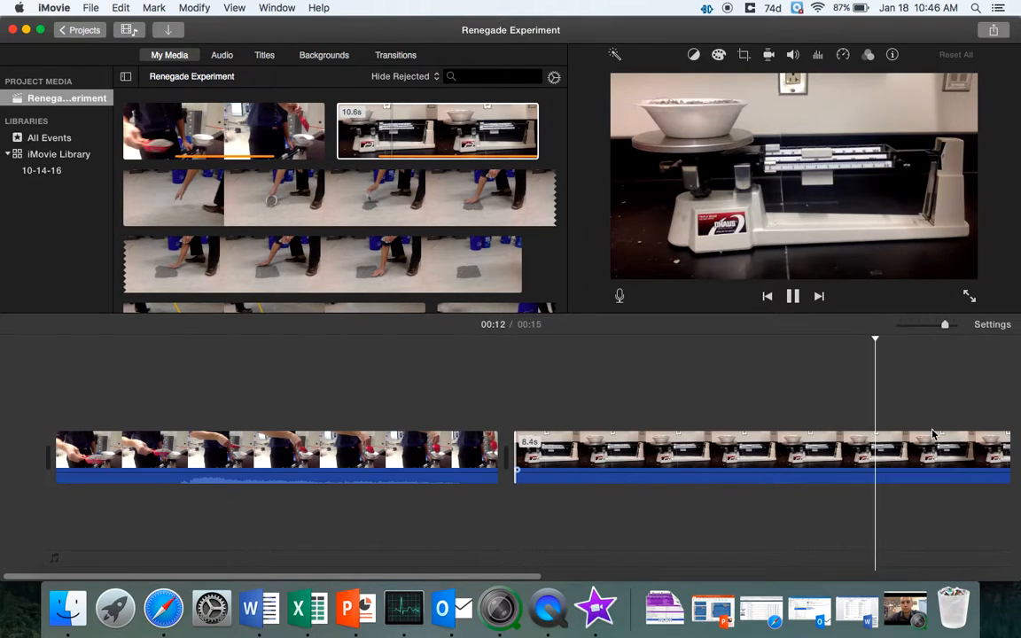
- Trim a short piece off the end of the balance scale clip and play the timeline from the first clip into it
{"action": "key", "text": "space"}
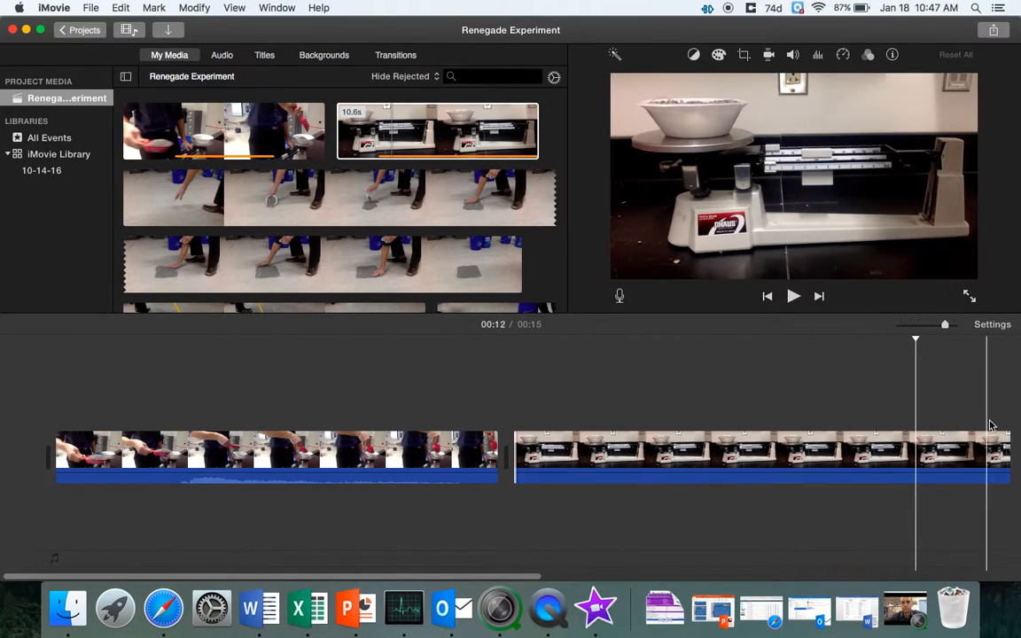
{"action": "left_click", "coordinate": [1009, 448]}
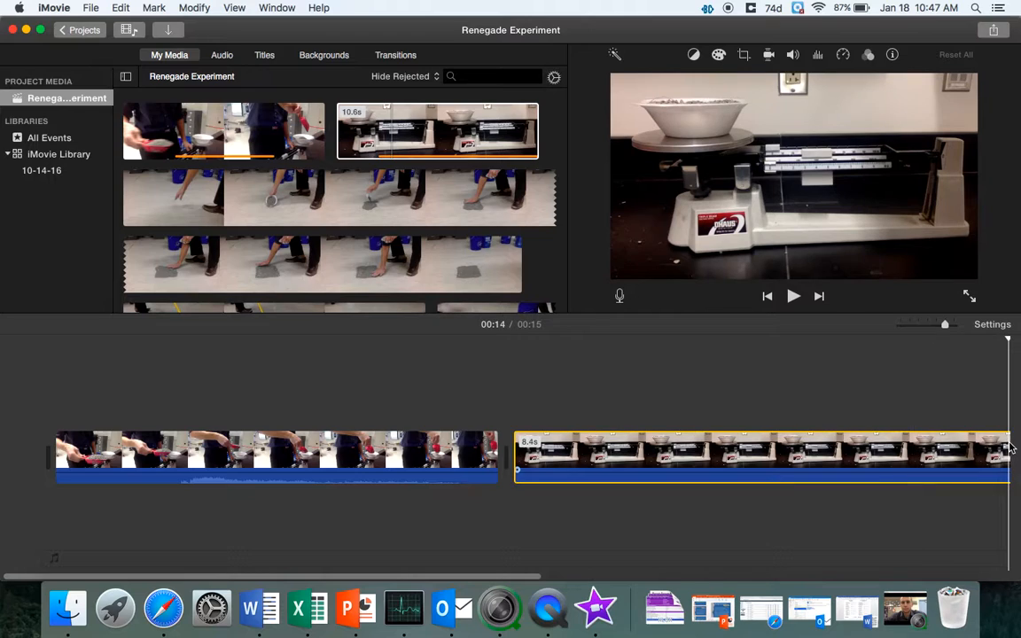
{"action": "left_click_drag", "start_coordinate": [1016, 443], "coordinate": [856, 447]}
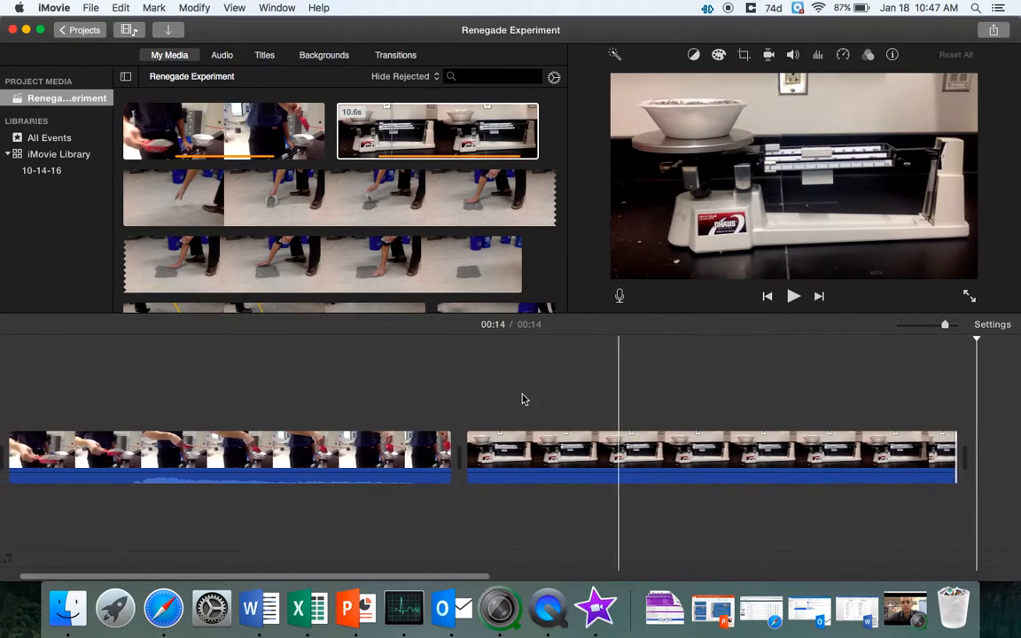
{"action": "left_click", "coordinate": [396, 343]}
{"action": "key", "text": "space"}
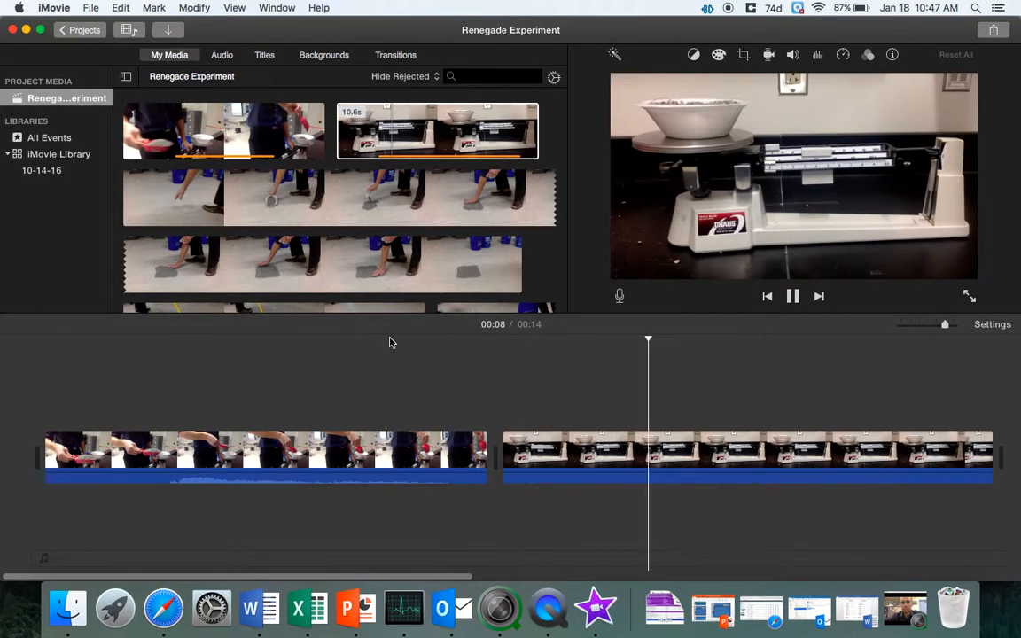
{"action": "key", "text": "space"}
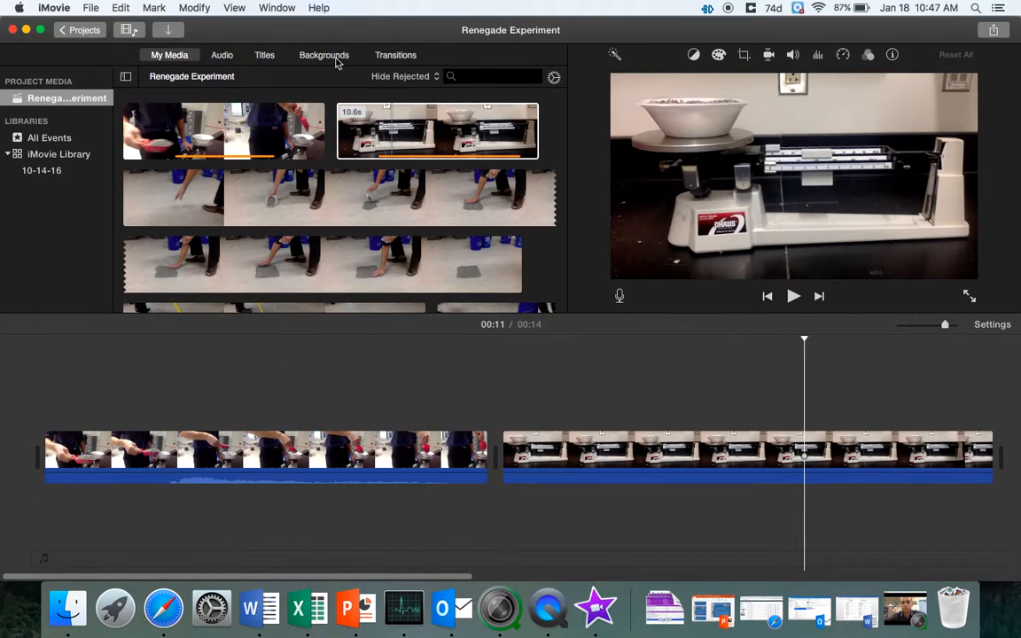
- Add Spin In transitions between the two timeline clips and at the end of the balance scale clip
{"action": "left_click", "coordinate": [384, 57]}
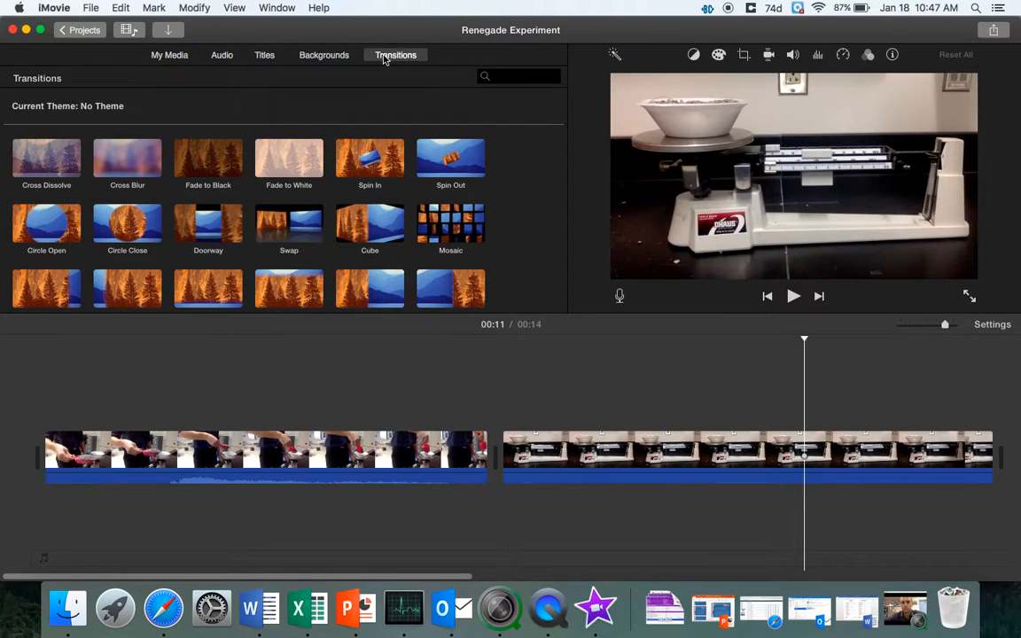
{"action": "left_click", "coordinate": [359, 165]}
{"action": "key", "text": "space"}
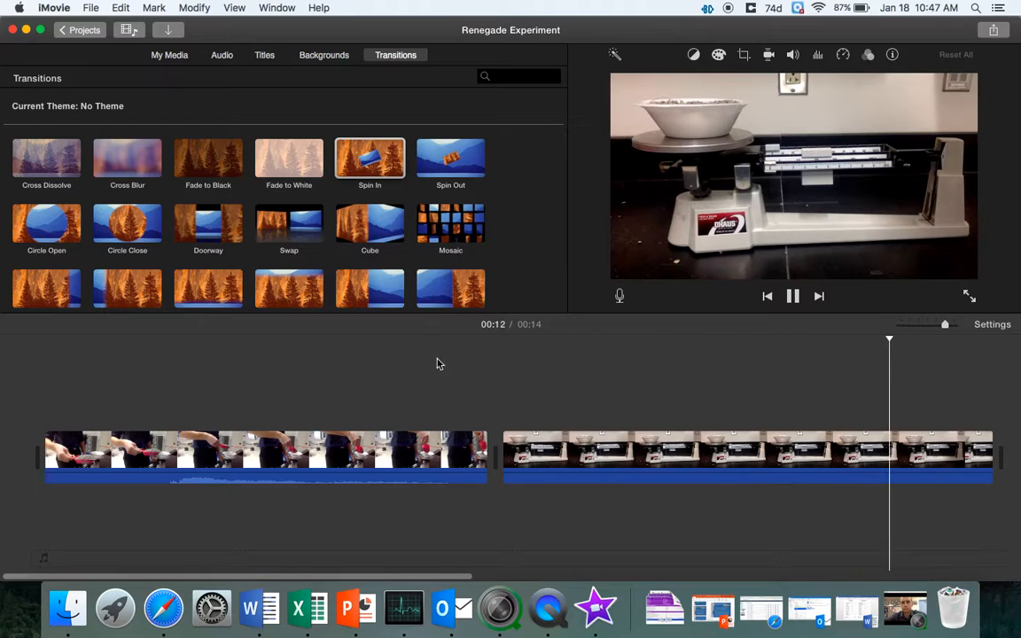
{"action": "double_click", "coordinate": [354, 157]}
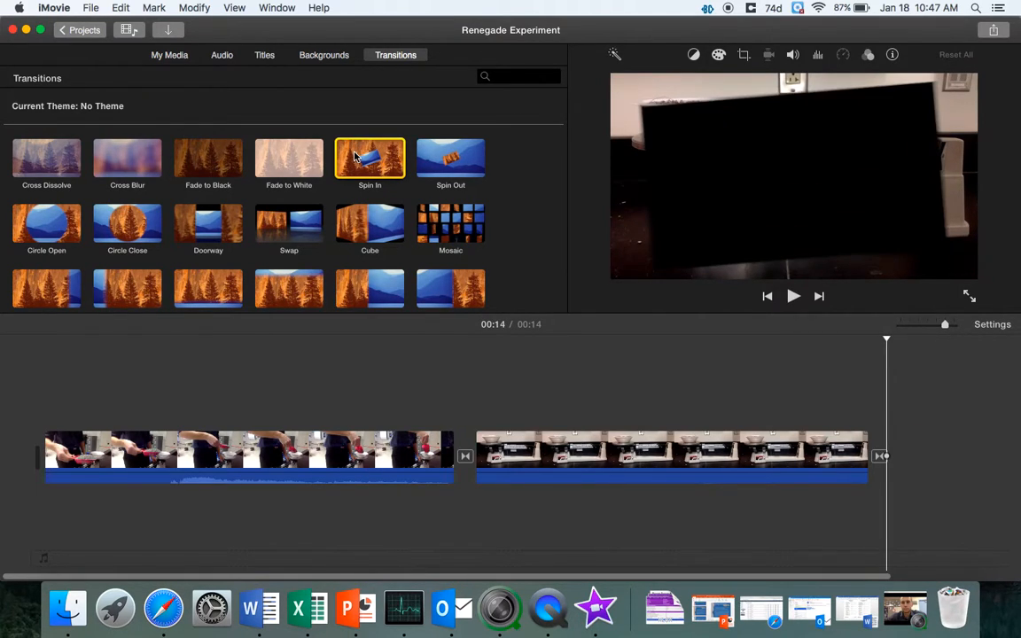
- Preview the Cube transition, replace the transition between the two clips with Mosaic, and play it back
{"action": "left_click", "coordinate": [361, 232]}
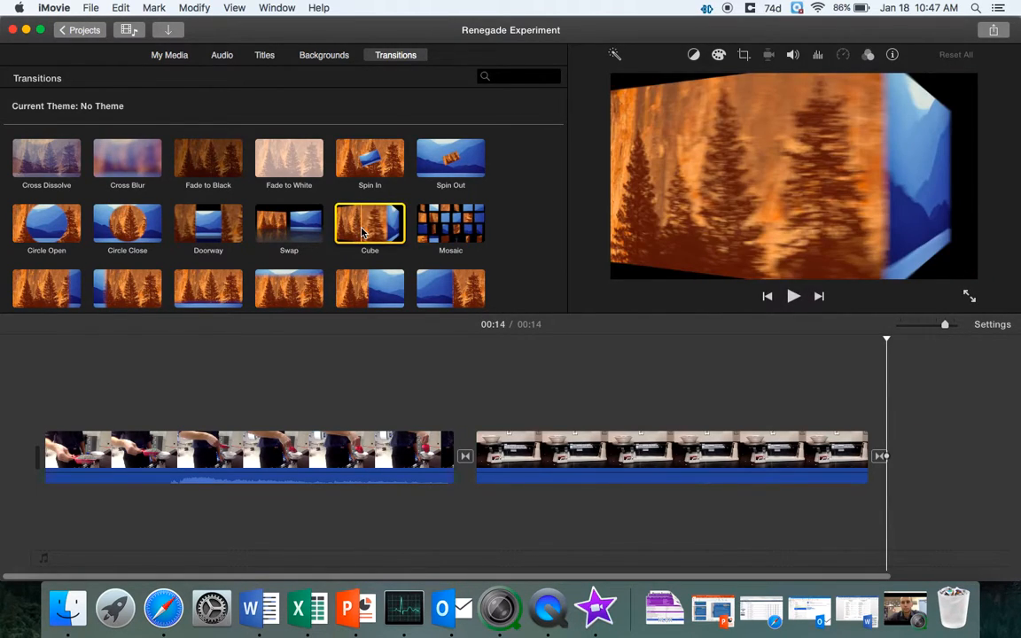
{"action": "scroll", "coordinate": [399, 239], "scroll_direction": "down", "scroll_amount": 2}
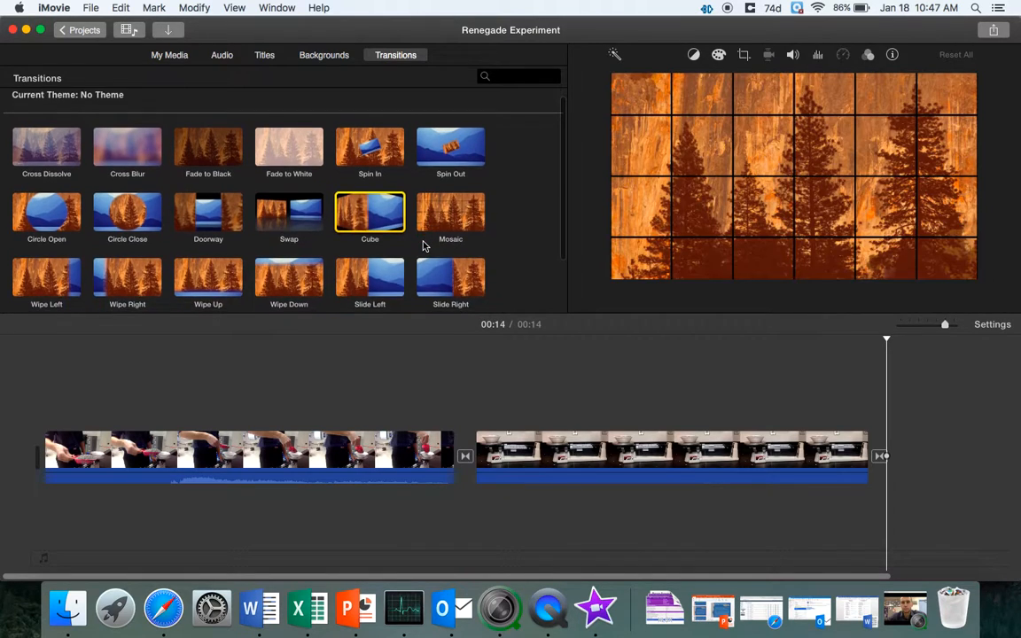
{"action": "scroll", "coordinate": [391, 256], "scroll_direction": "down", "scroll_amount": 2}
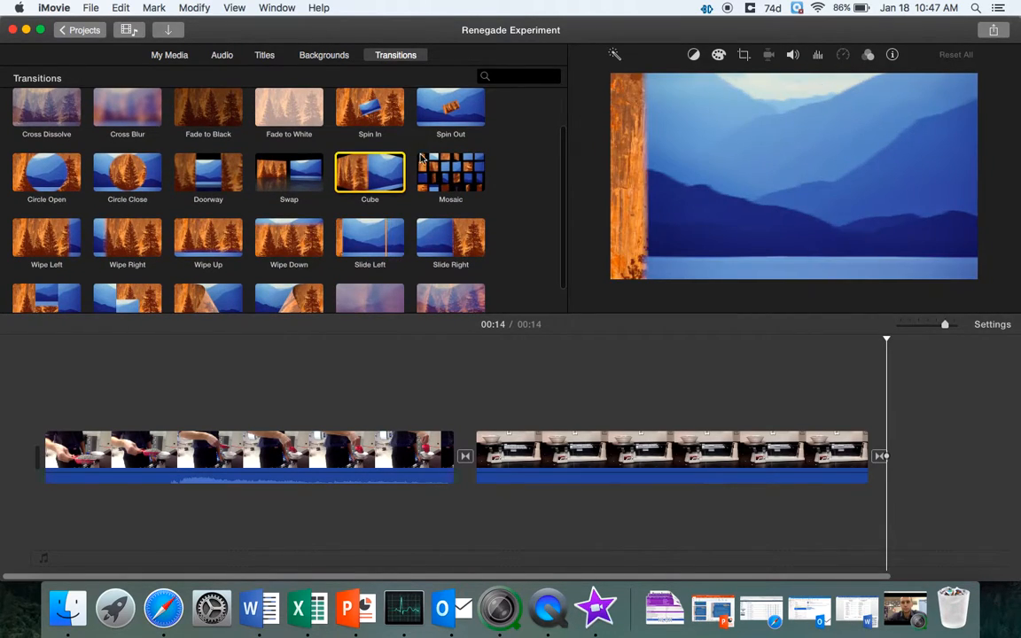
{"action": "left_click_drag", "start_coordinate": [445, 177], "coordinate": [466, 465]}
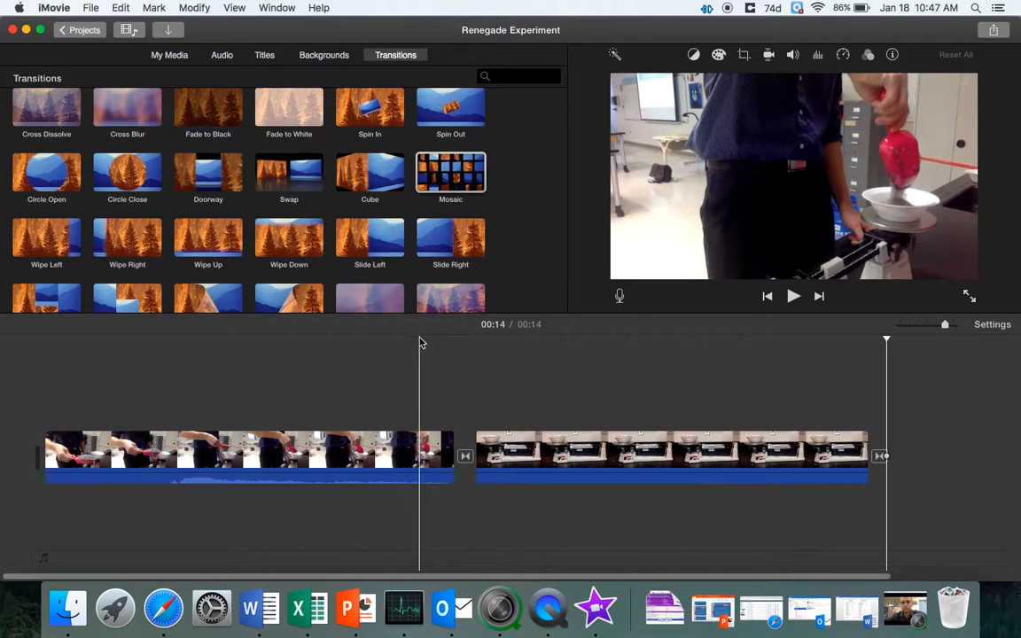
{"action": "left_click", "coordinate": [377, 361]}
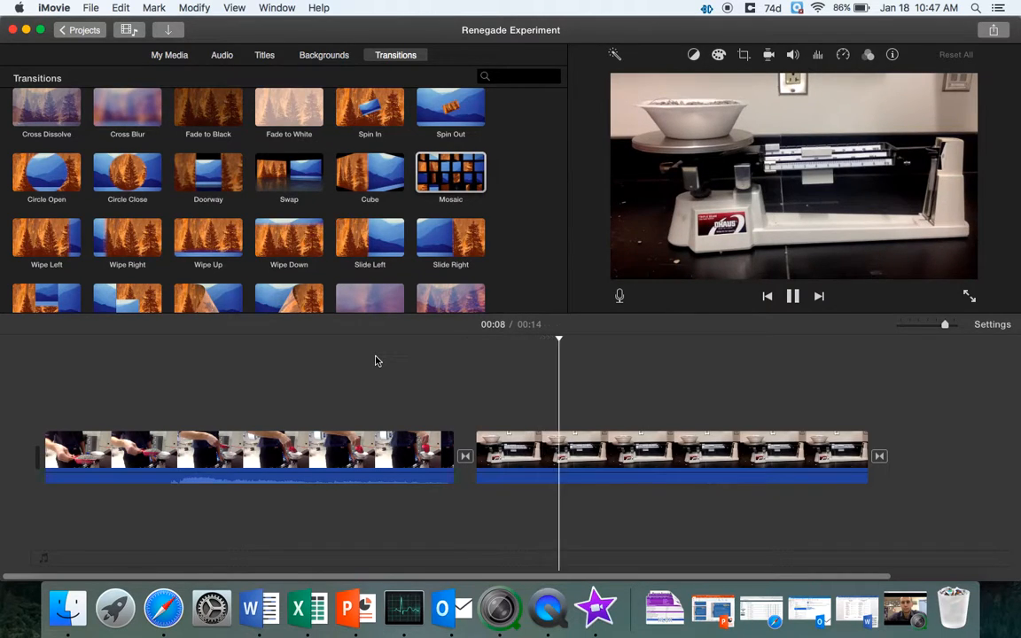
{"action": "key", "text": "space"}
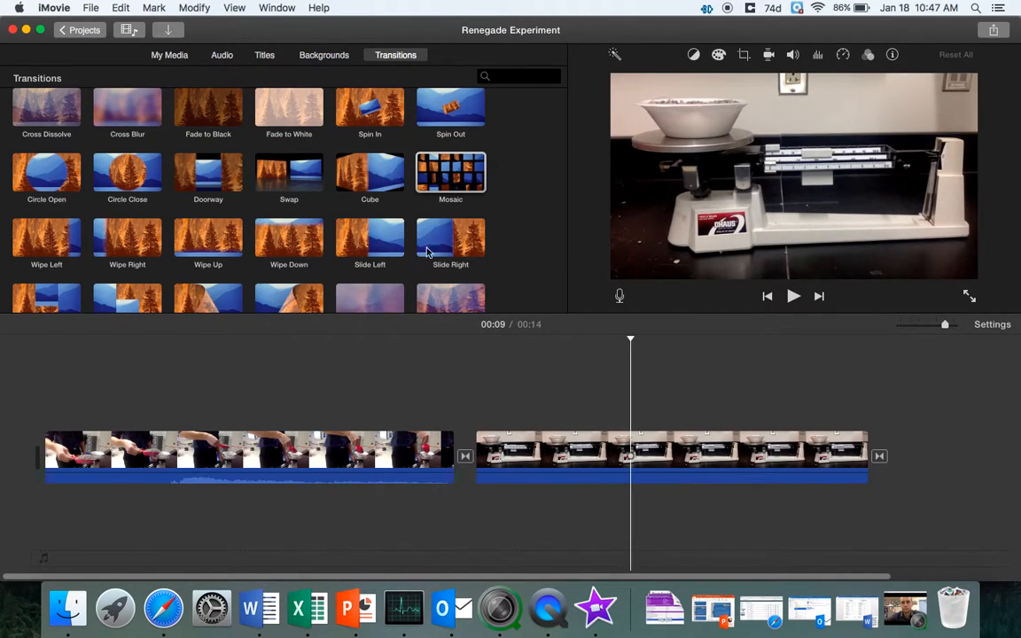
- Replace the transition between the two clips with Slide Right and play it back
{"action": "left_click_drag", "start_coordinate": [452, 240], "coordinate": [464, 457]}
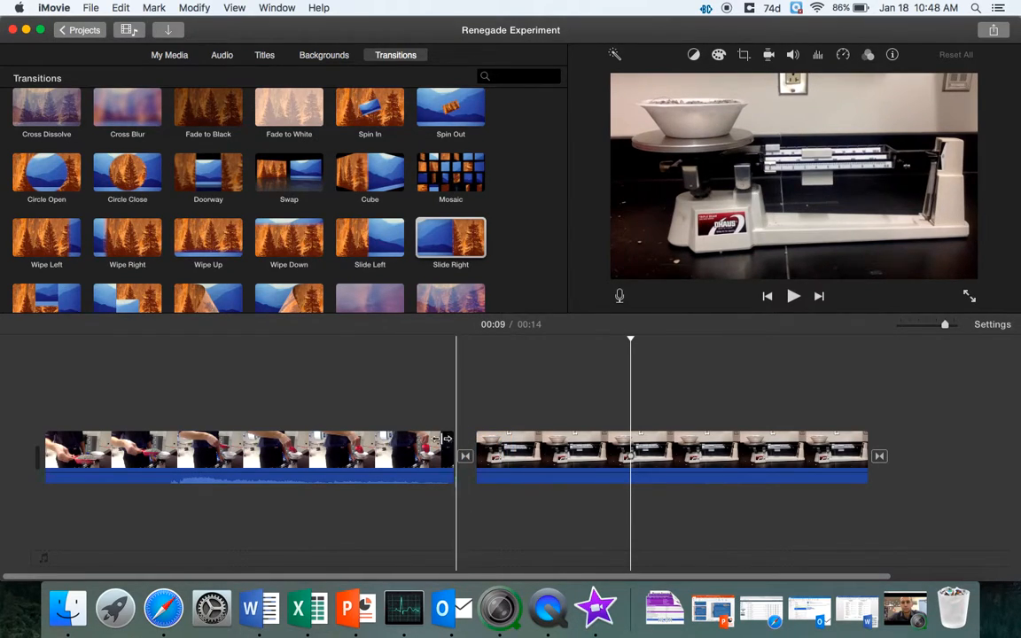
{"action": "left_click", "coordinate": [372, 361]}
{"action": "key", "text": "space"}
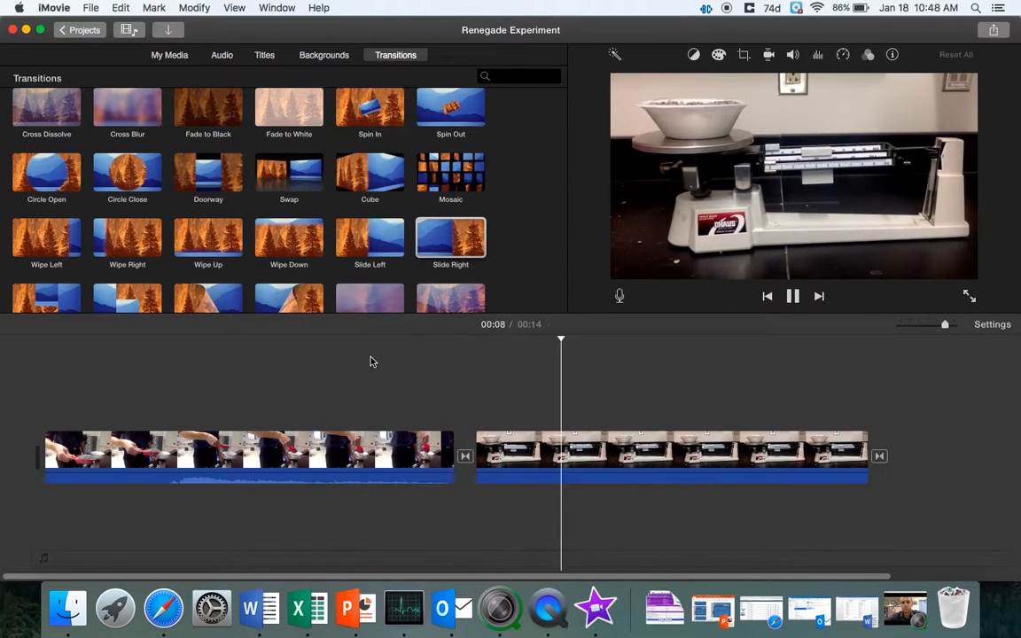
{"action": "key", "text": "space"}
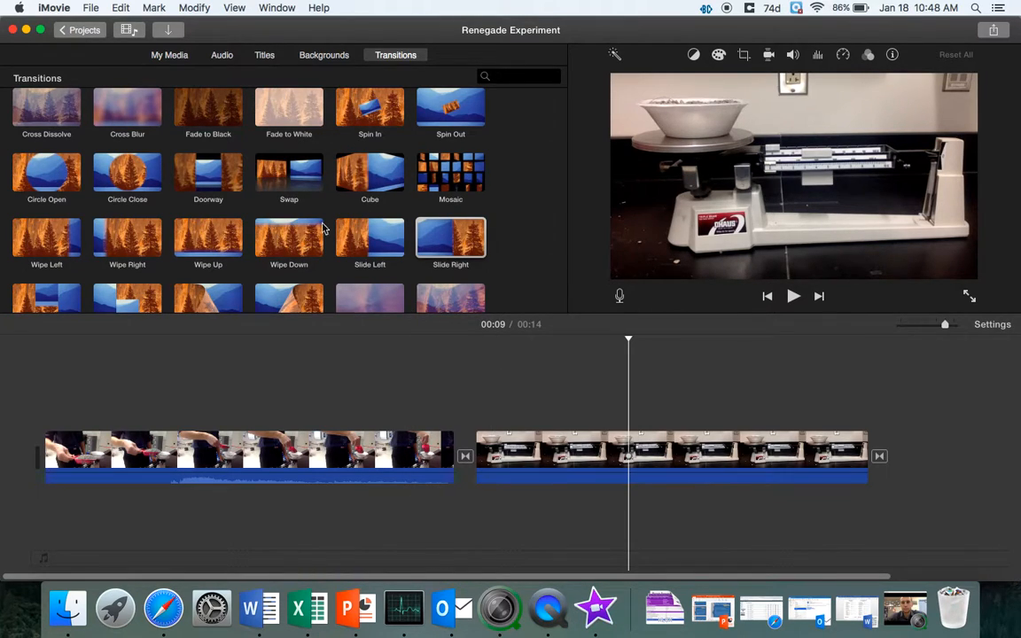
- Add a 4-second Gradient - White title at the start of the litter-scooping clip and view it in the preview
{"action": "left_click", "coordinate": [265, 56]}
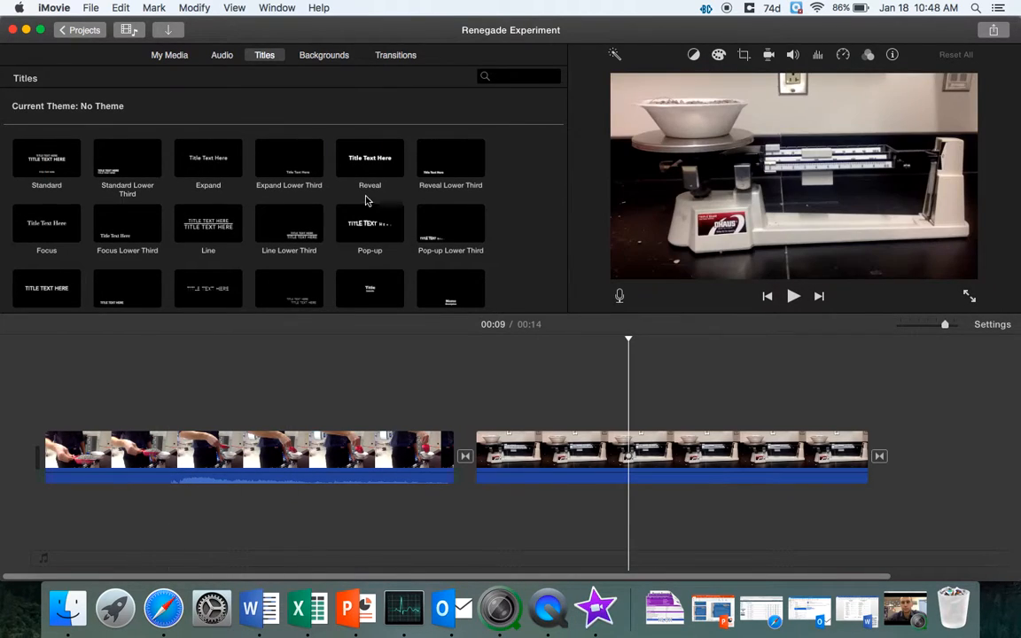
{"action": "scroll", "coordinate": [348, 188], "scroll_direction": "down", "scroll_amount": 3}
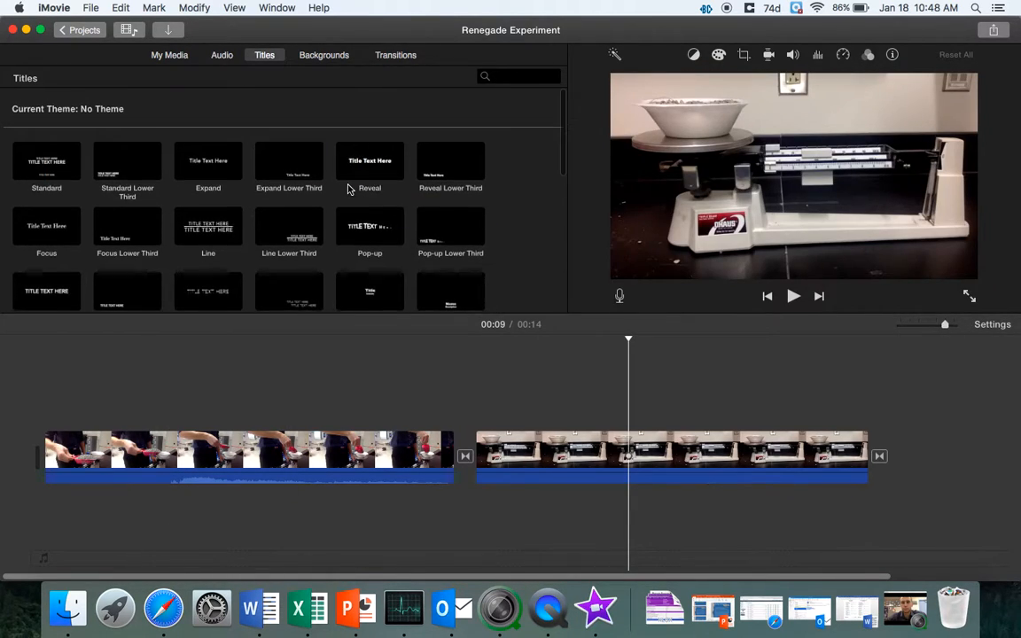
{"action": "scroll", "coordinate": [352, 195], "scroll_direction": "down", "scroll_amount": 6}
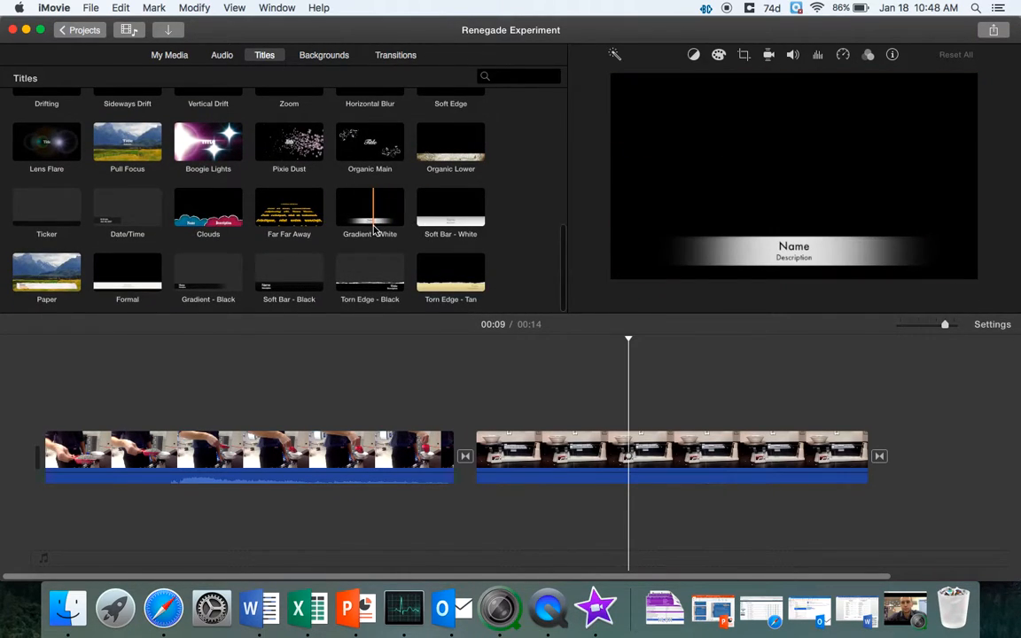
{"action": "left_click_drag", "start_coordinate": [369, 221], "coordinate": [47, 426]}
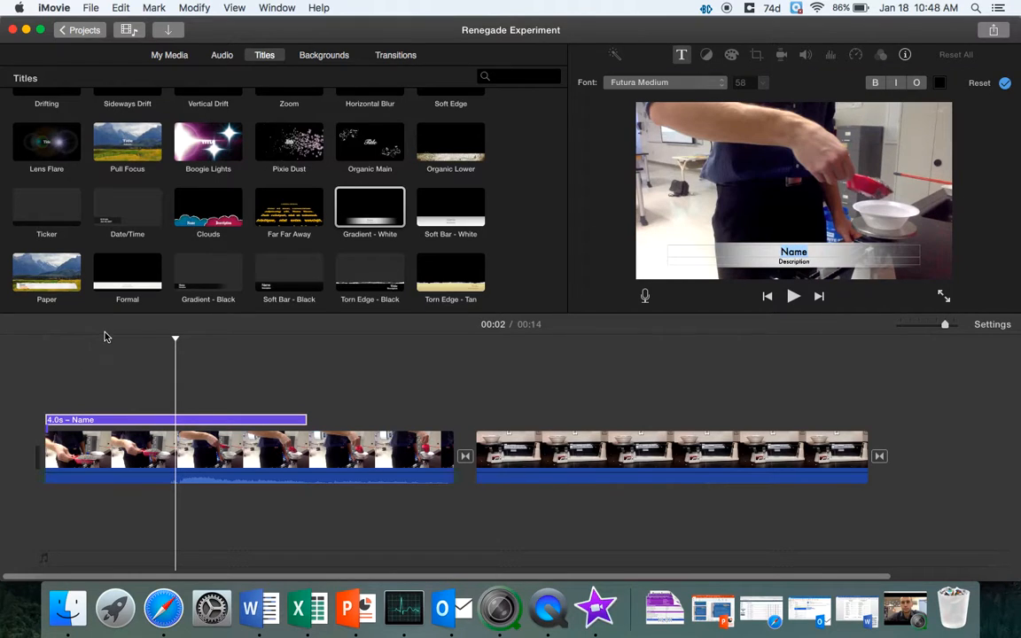
{"action": "left_click", "coordinate": [109, 372]}
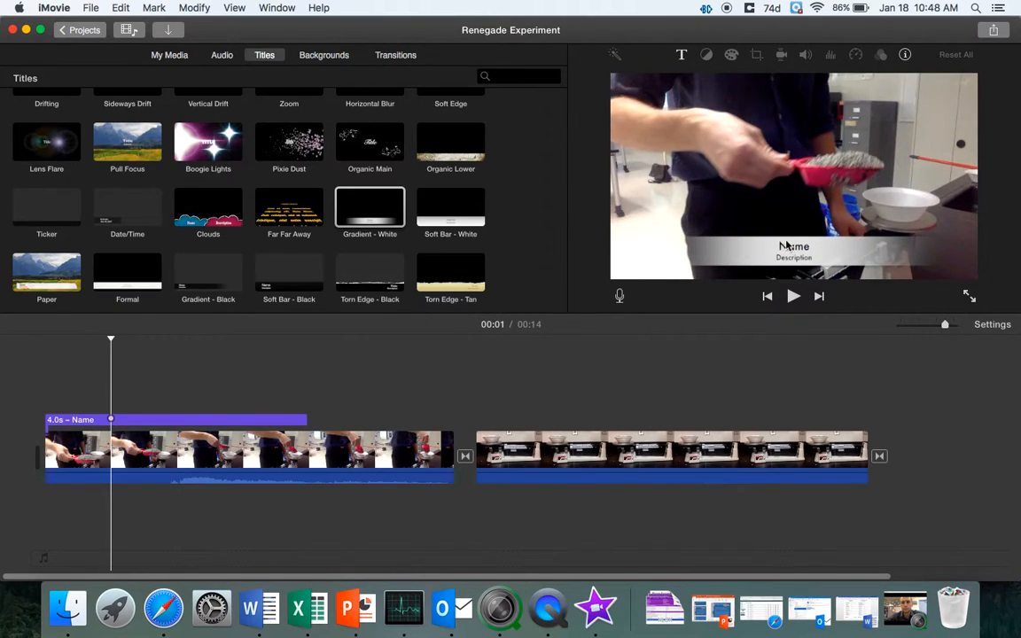
- Make the title read "Pour litter into bowl" with no description, and play the timeline through the transition
{"action": "left_click", "coordinate": [254, 420]}
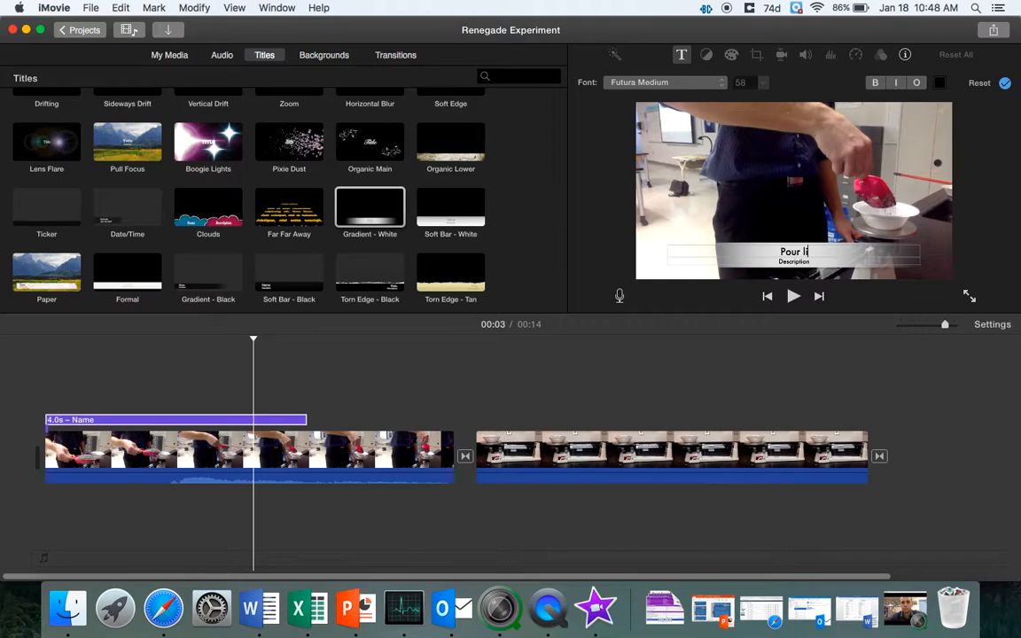
{"action": "type", "text": "bowl"}
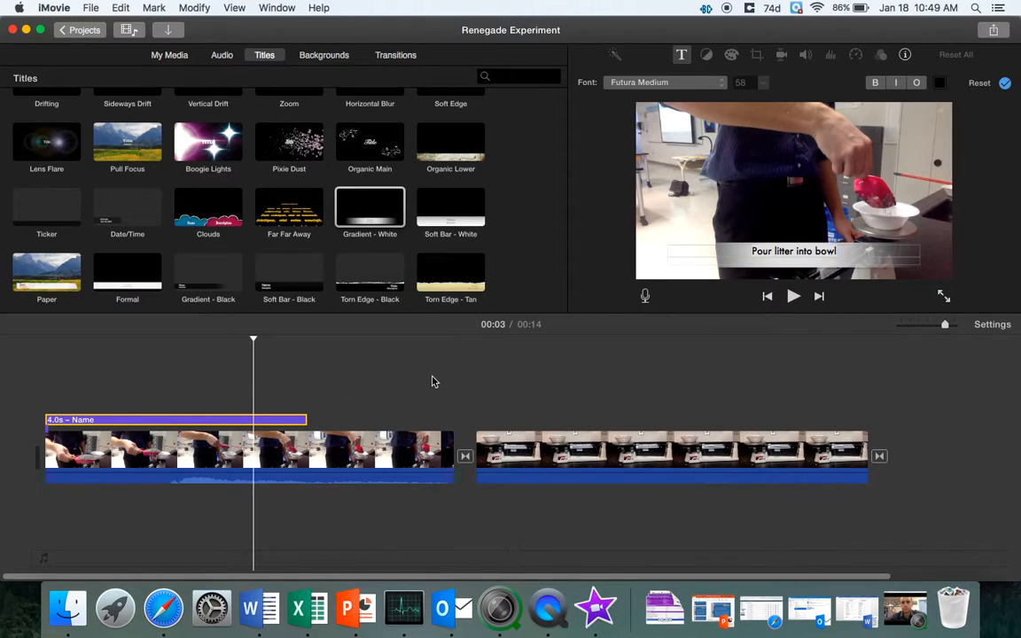
{"action": "key", "text": "space"}
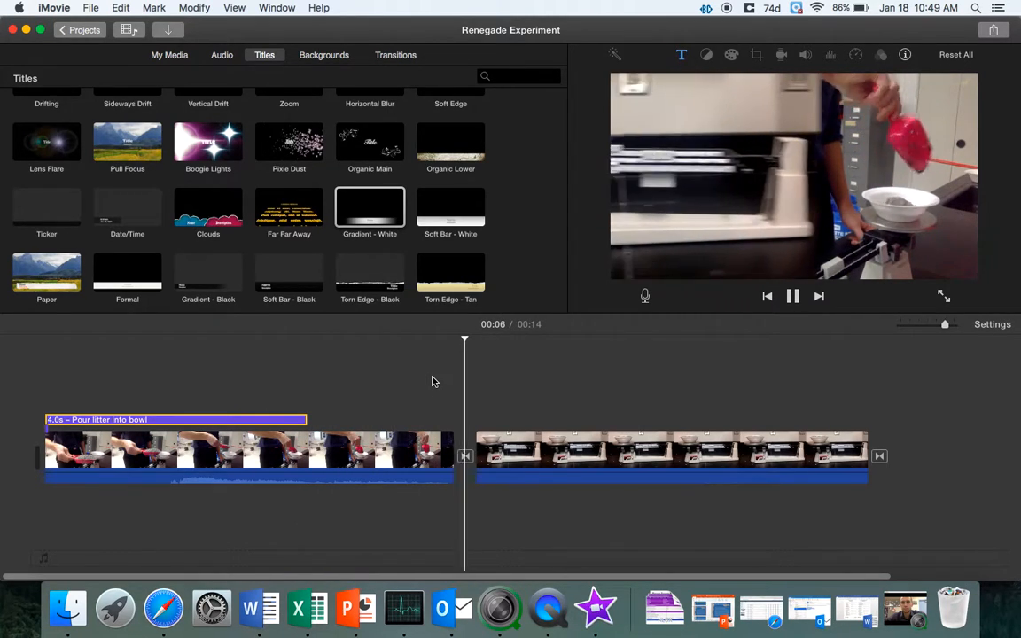
{"action": "key", "text": "space"}
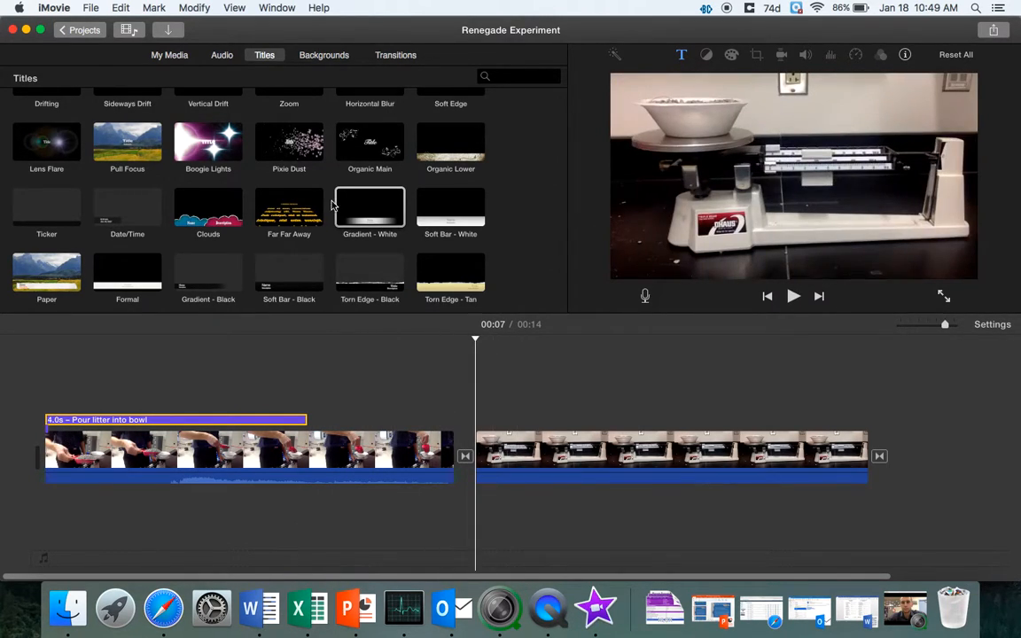
- Add a 4-second Gradient - Black title ending with the balance scale clip, reading "Measure 200 grams on triple beam balance" with no description
{"action": "left_click", "coordinate": [379, 213]}
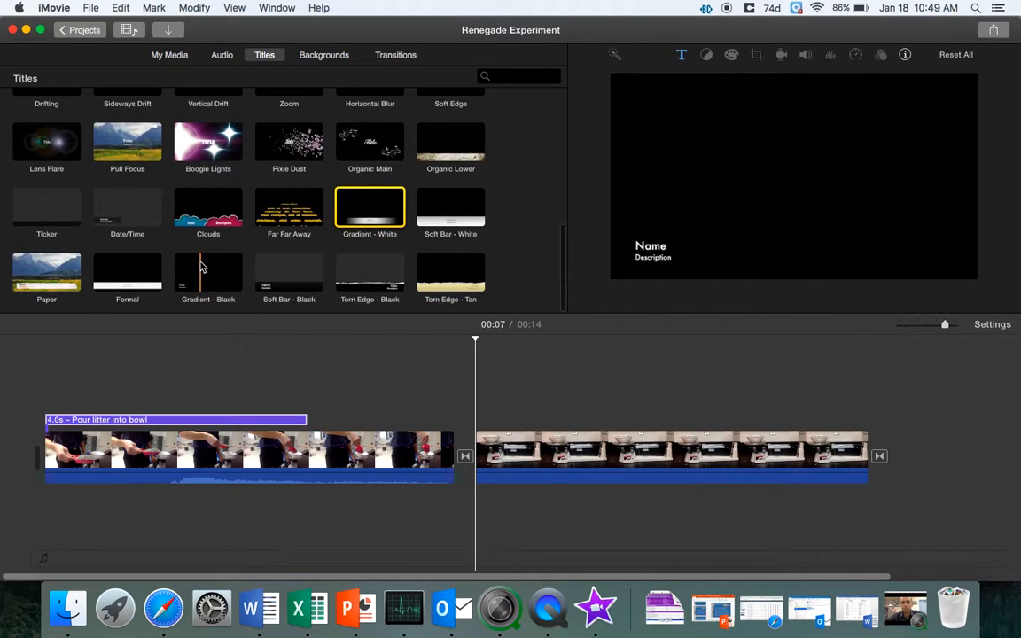
{"action": "left_click", "coordinate": [197, 266]}
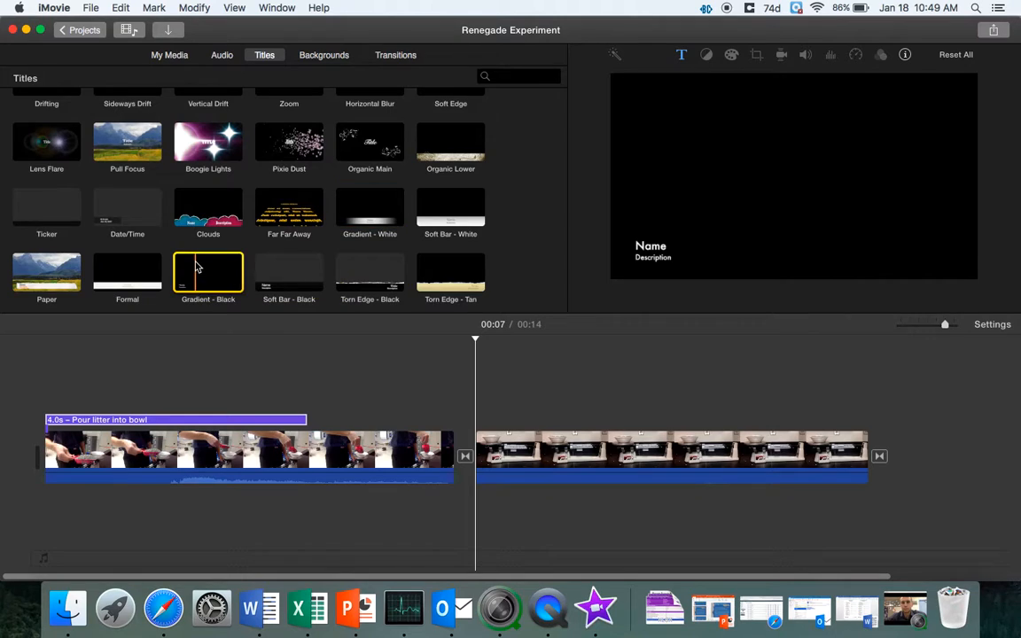
{"action": "left_click_drag", "start_coordinate": [196, 265], "coordinate": [661, 422]}
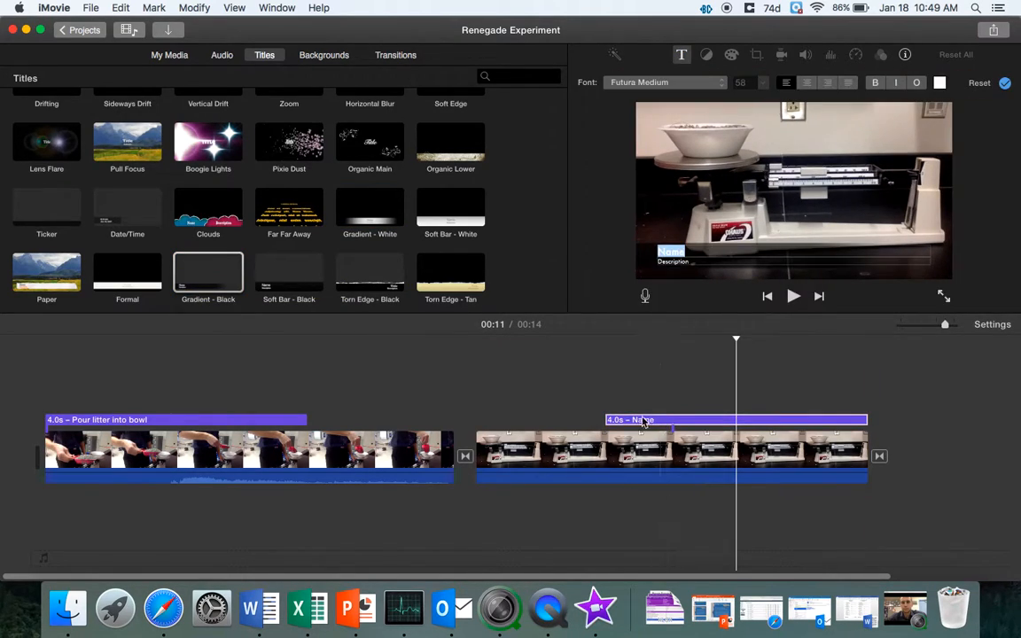
{"action": "left_click", "coordinate": [644, 423]}
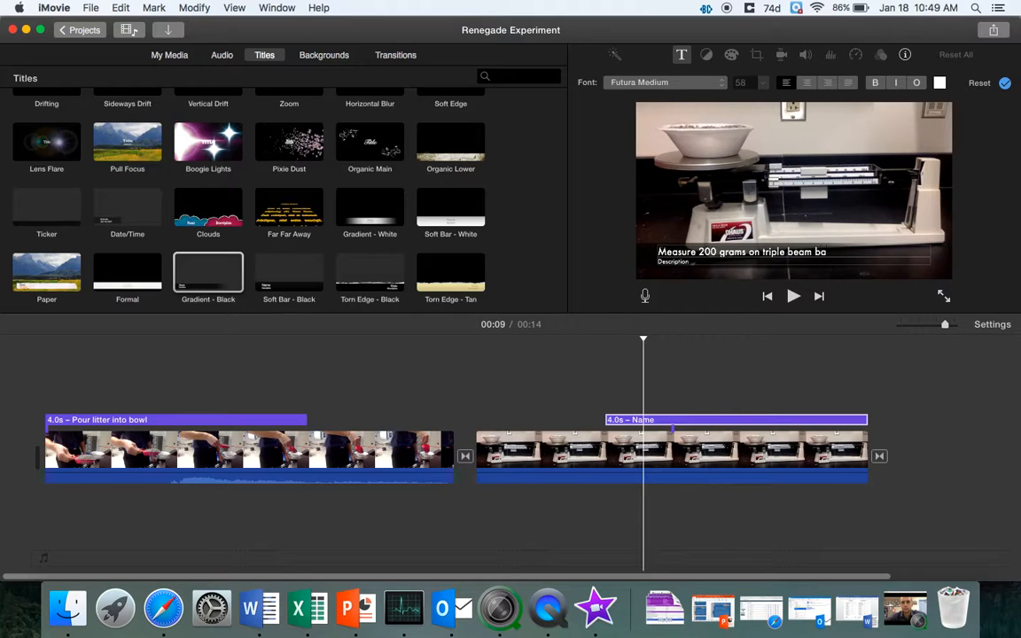
{"action": "left_click", "coordinate": [674, 262]}
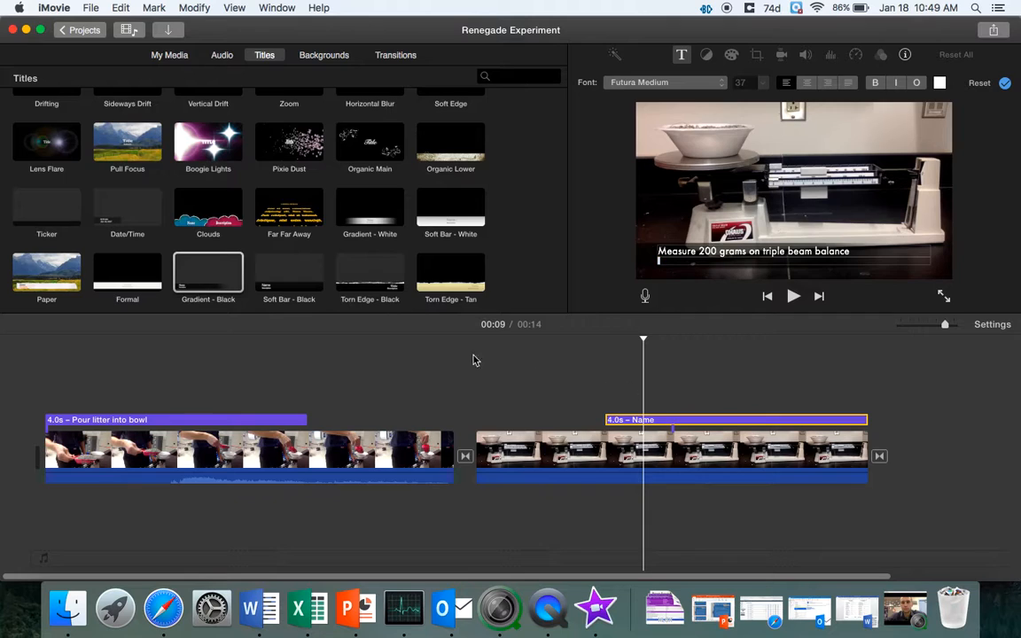
- Play the project from the beginning to check the titles
{"action": "left_click", "coordinate": [50, 349]}
{"action": "left_click", "coordinate": [46, 349]}
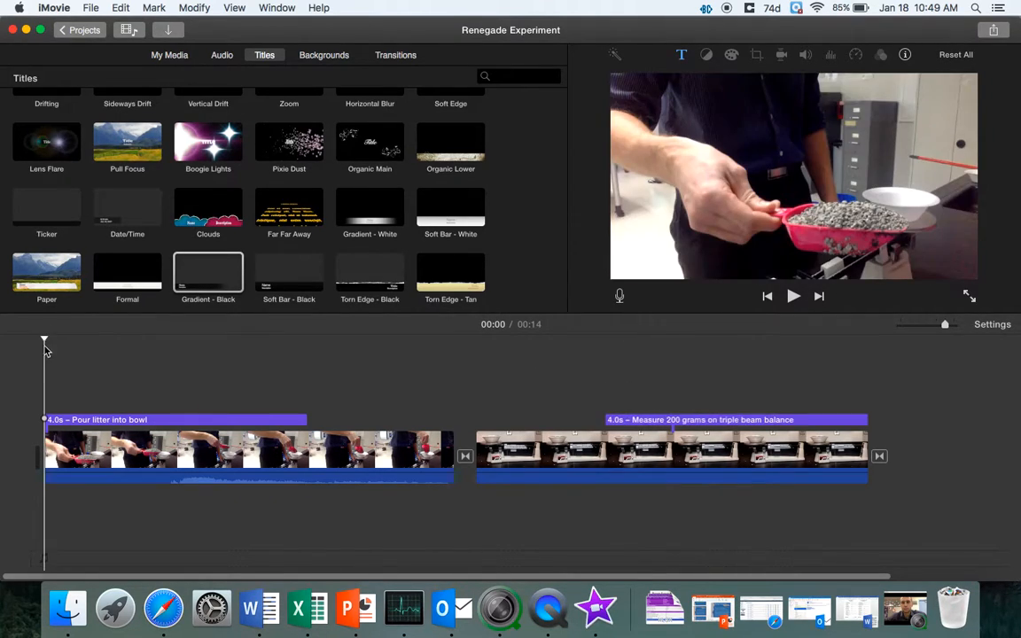
{"action": "key", "text": "space"}
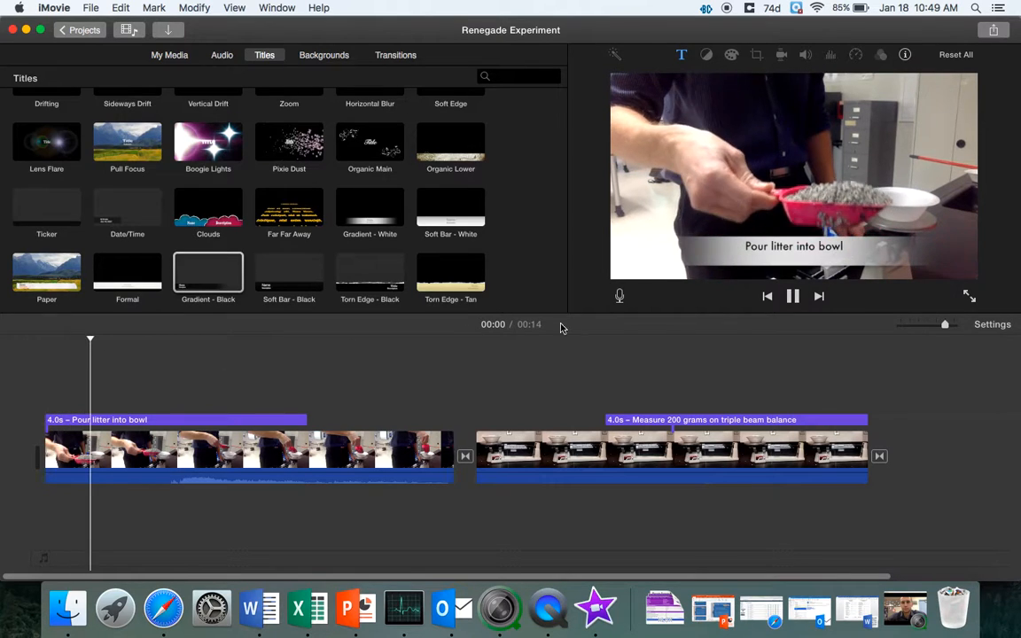